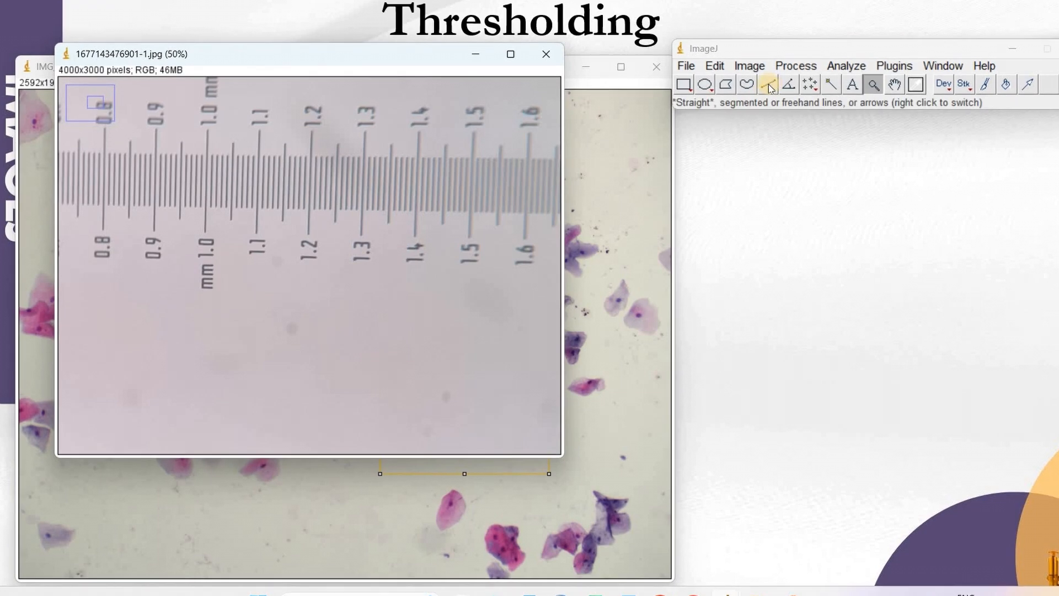
Step: Draw a line along the ruler from the 1.0 to 1.5 mark and set a global scale of known distance 5 in mm
mouse_move(203, 217)
left_mouse_down()
mouse_move(374, 225)
mouse_move(468, 217)
left_mouse_up()
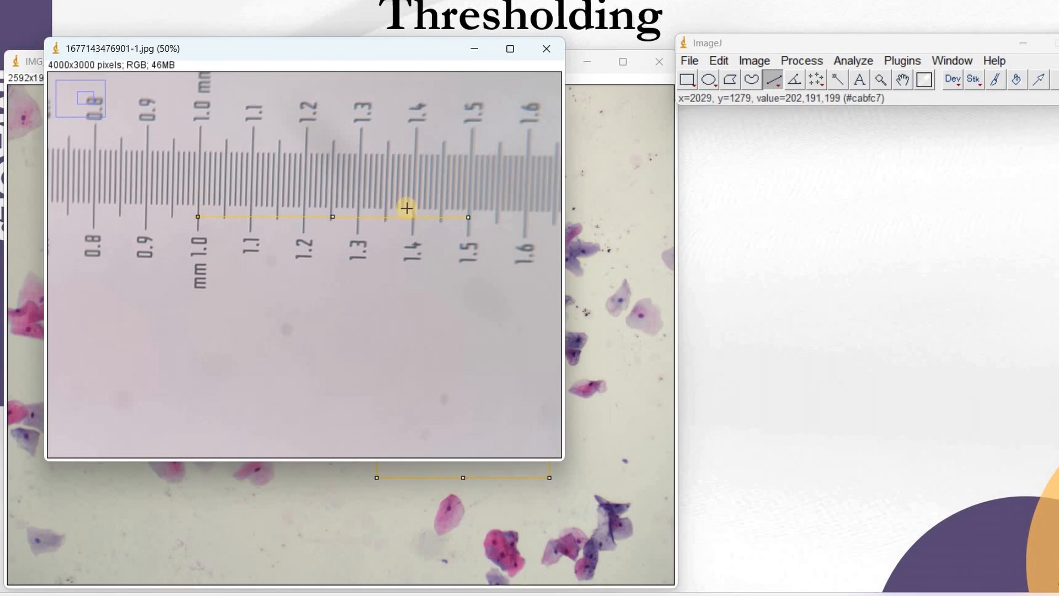
left_click(854, 60)
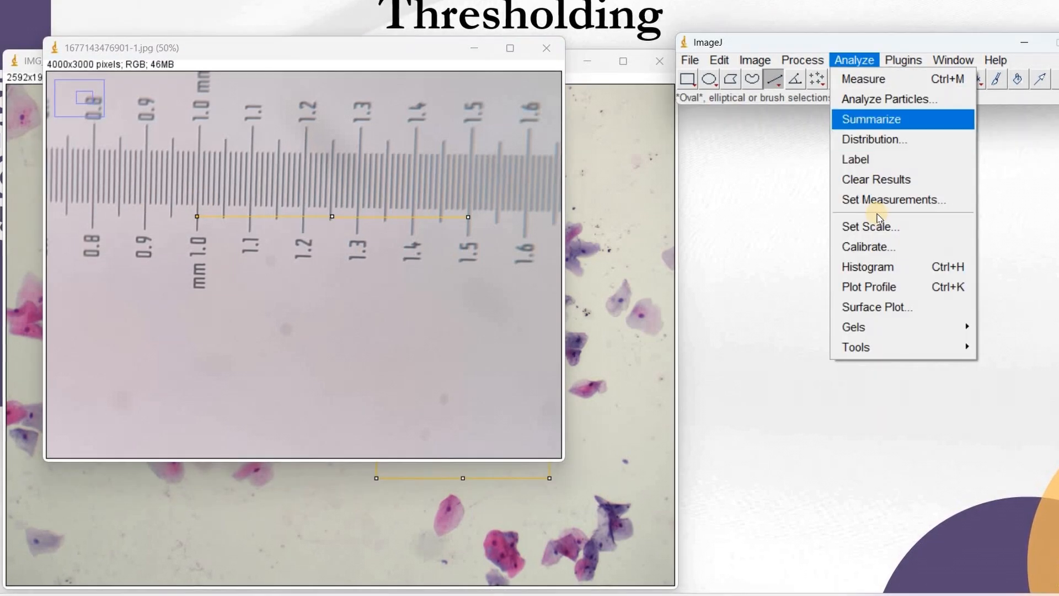
left_click(876, 227)
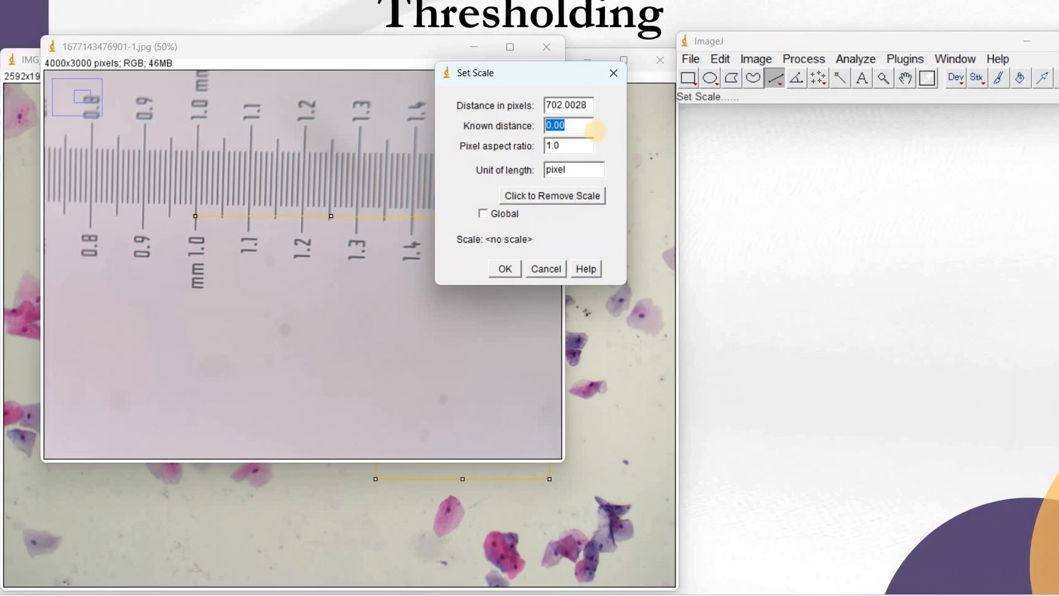
type("5")
double_click(571, 171)
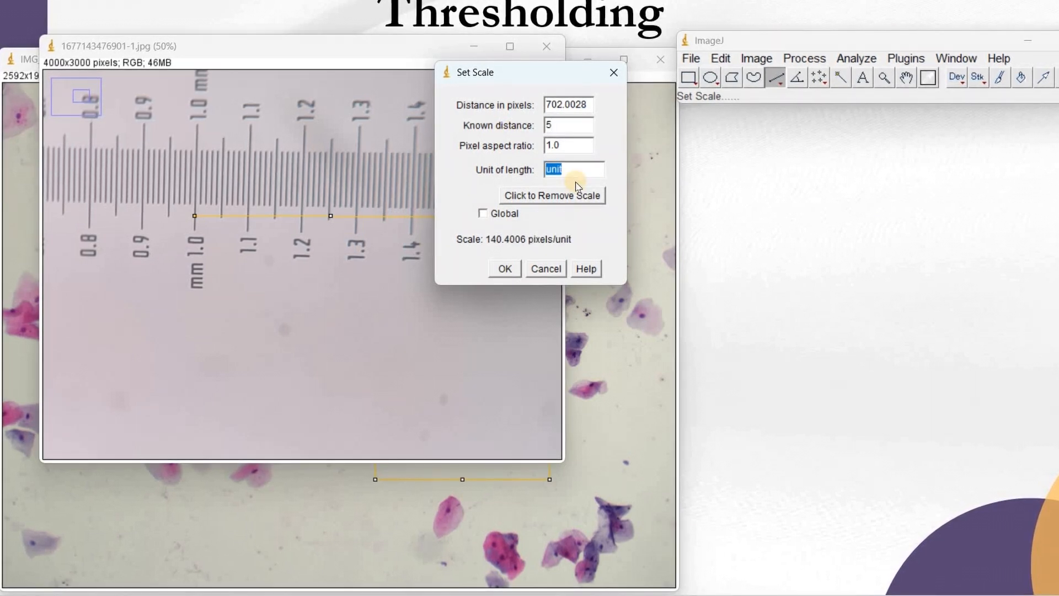
left_click(483, 214)
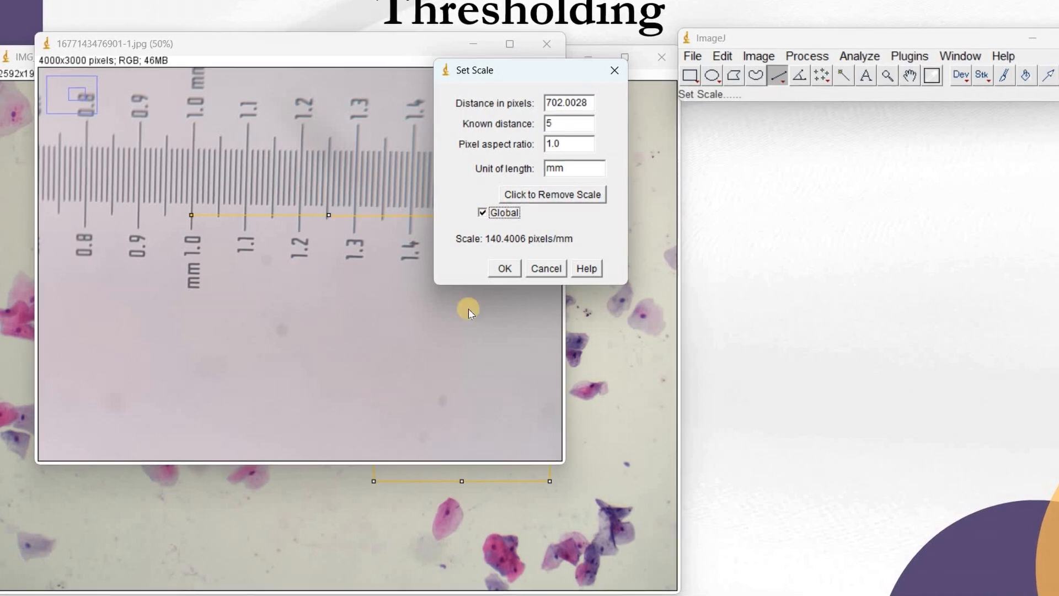
left_click(505, 269)
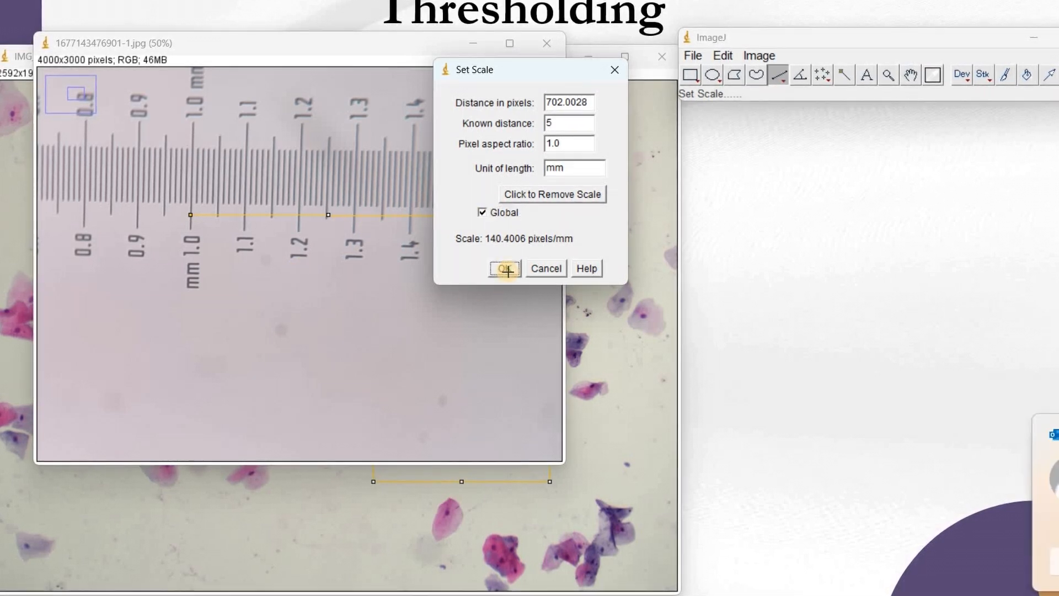
Step: Draw test lines on the cell image to check lengths in the new calibration
left_click(598, 190)
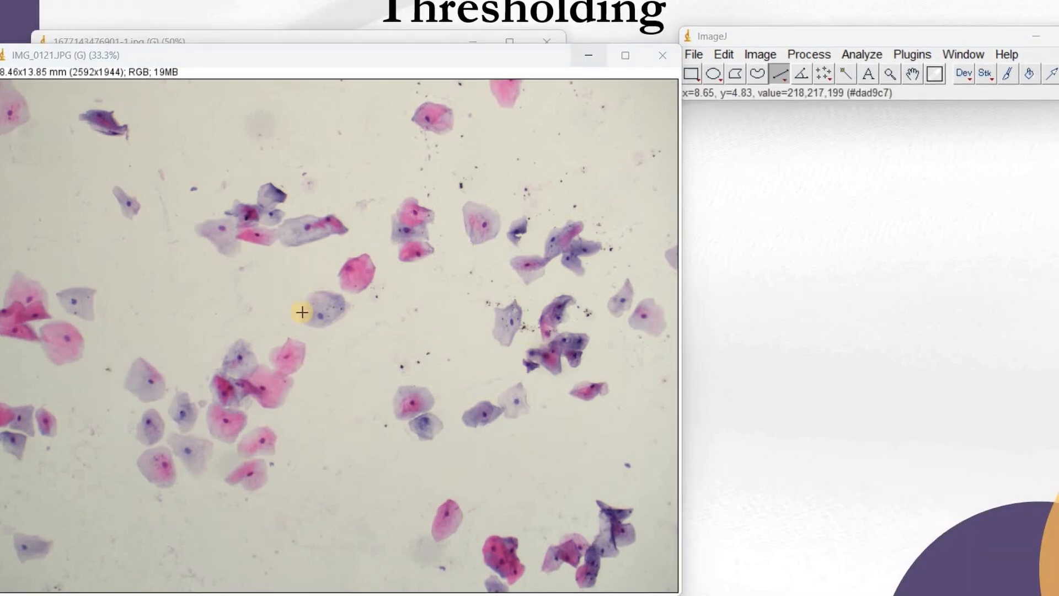
left_click_drag(367, 327, 386, 444)
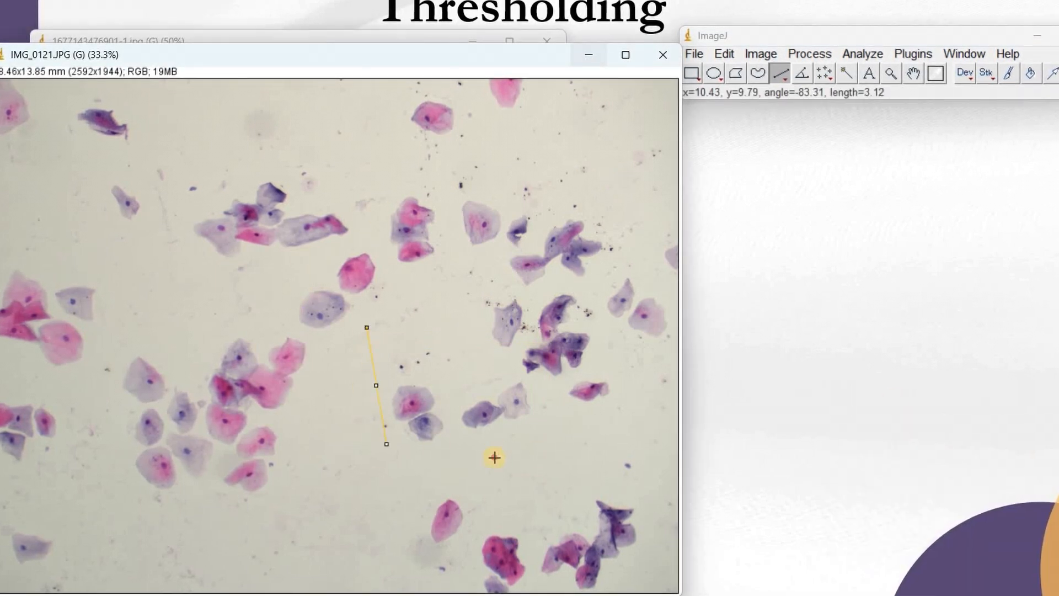
left_click_drag(482, 289, 457, 325)
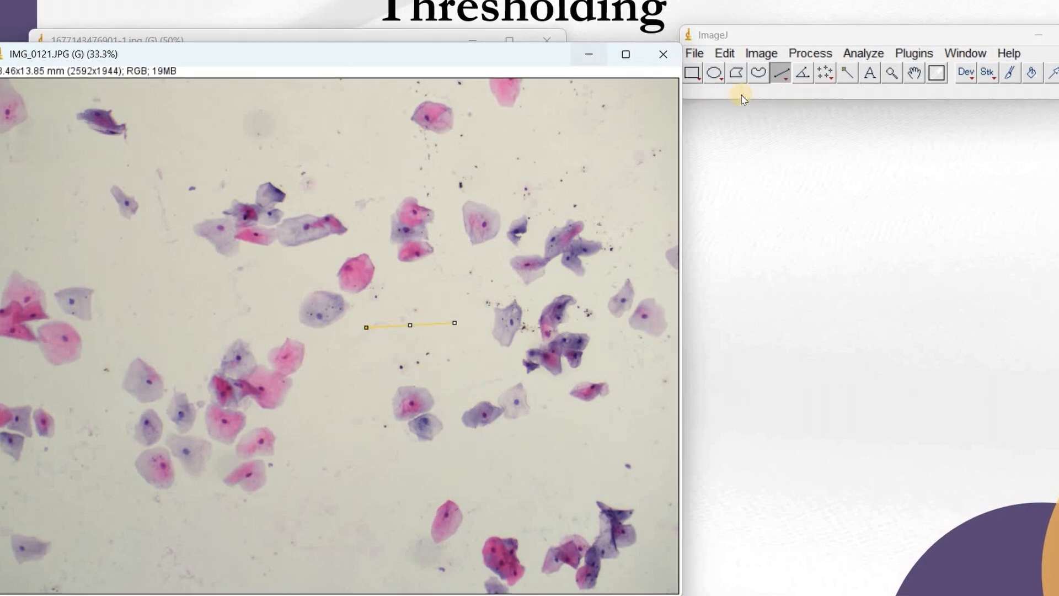
Step: Select a rectangle around the central group of cells and crop the image to it
left_click(693, 73)
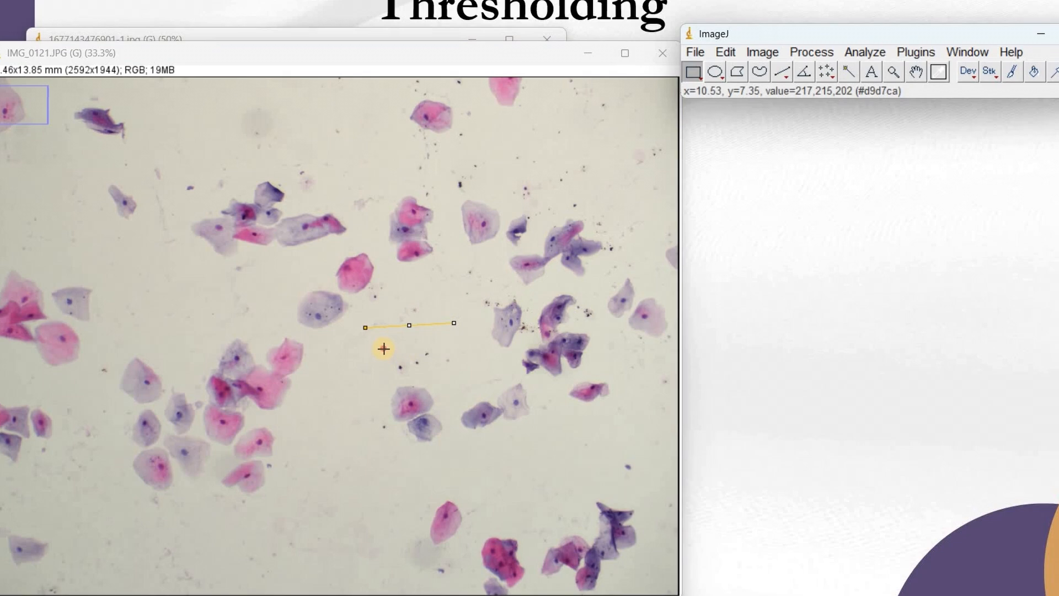
left_click_drag(385, 348, 534, 475)
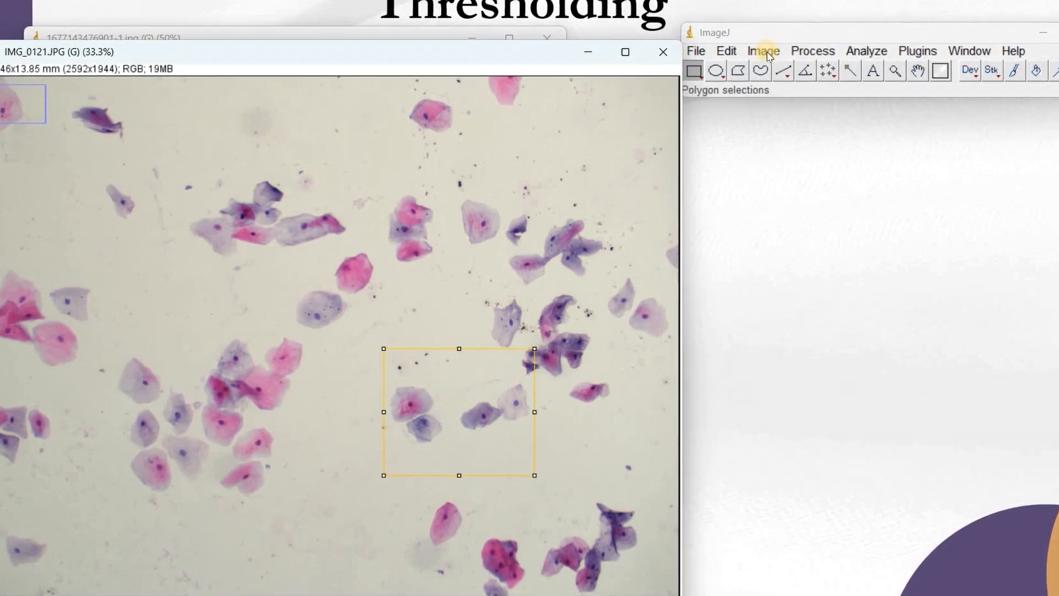
left_click(727, 52)
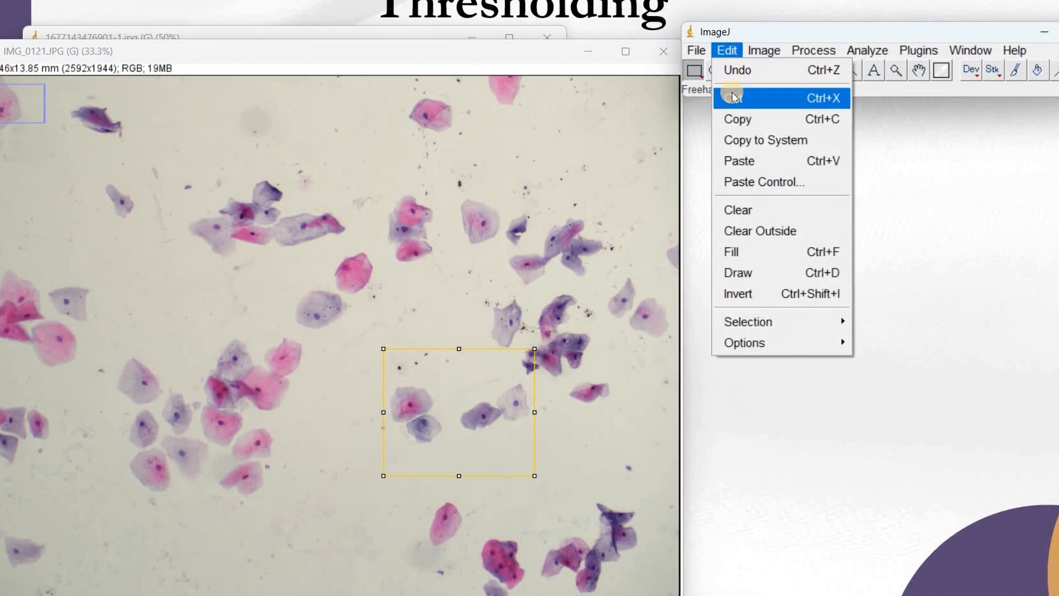
left_click(759, 50)
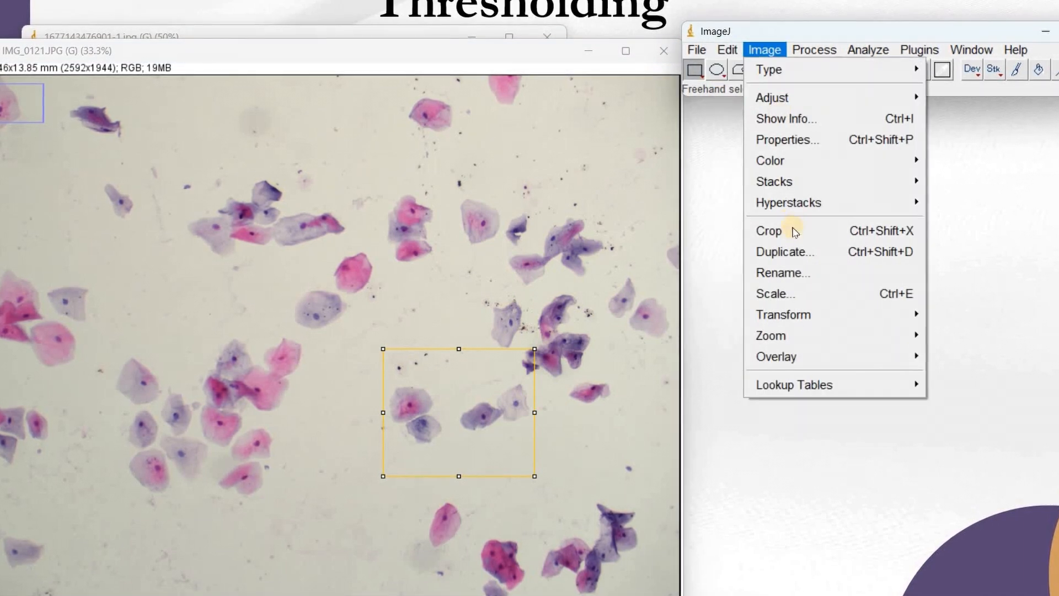
left_click(793, 234)
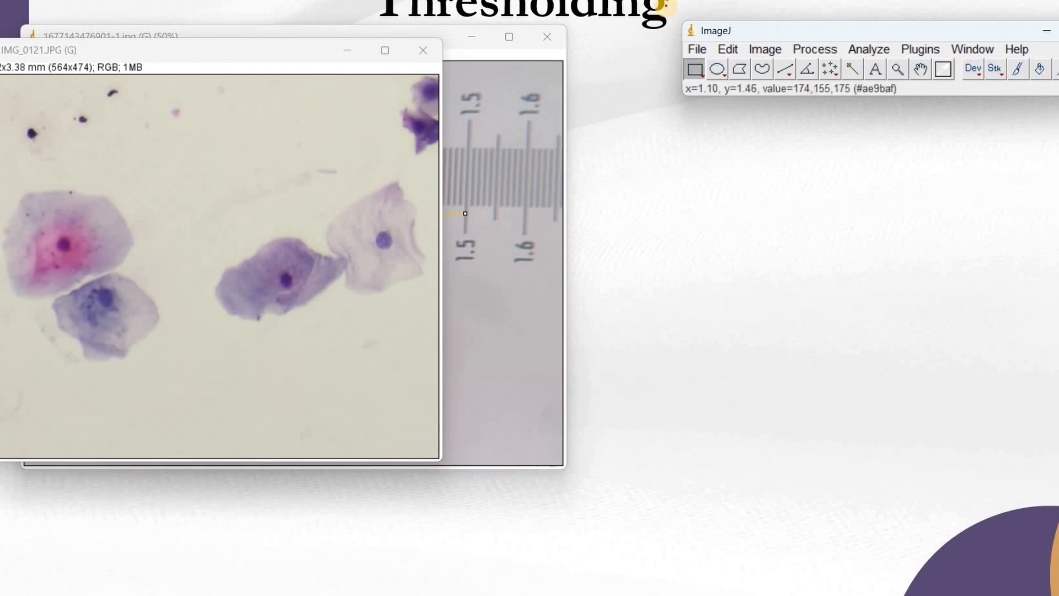
Step: Convert the cropped image type to RGB Stack
left_click(768, 49)
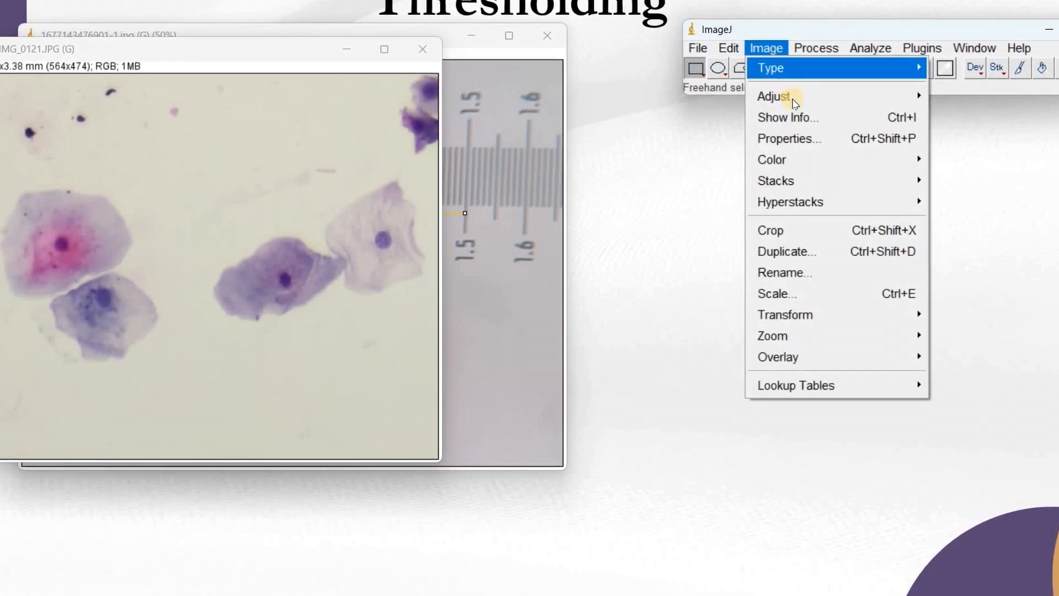
mouse_move(794, 100)
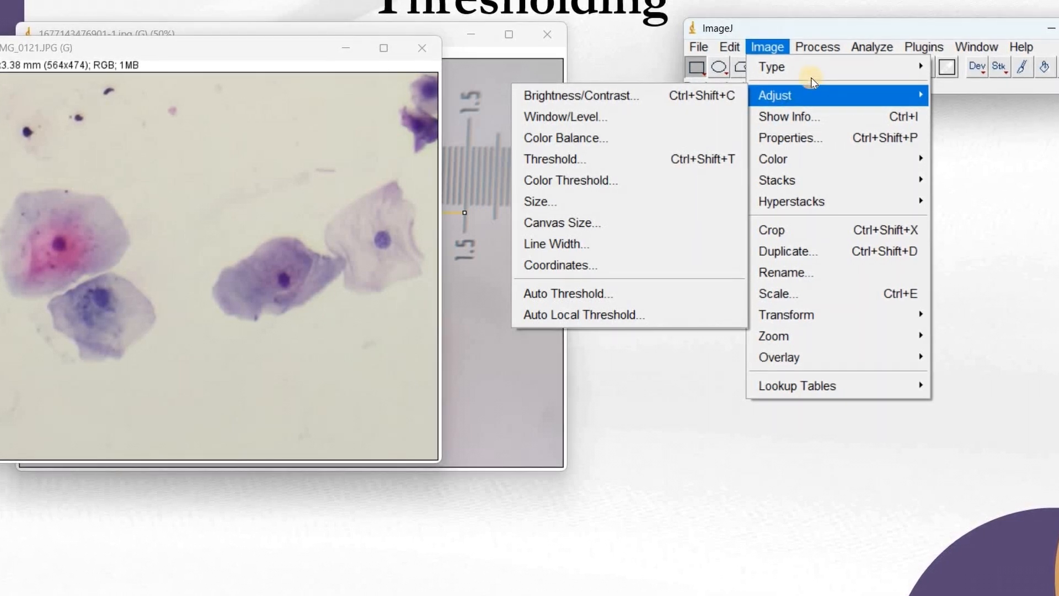
left_click(819, 49)
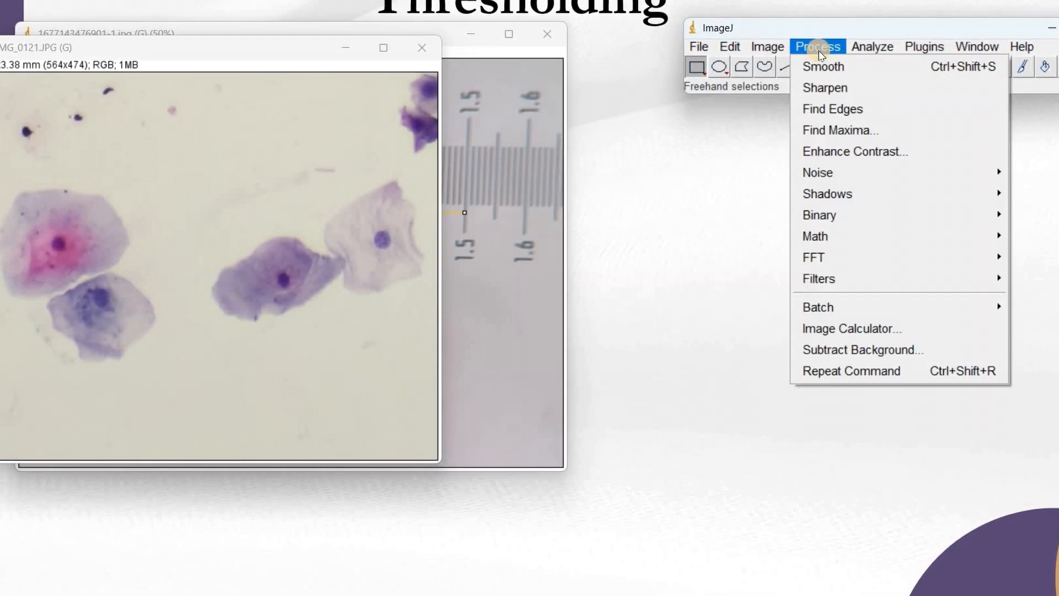
left_click(768, 48)
left_click(899, 67)
left_click(949, 68)
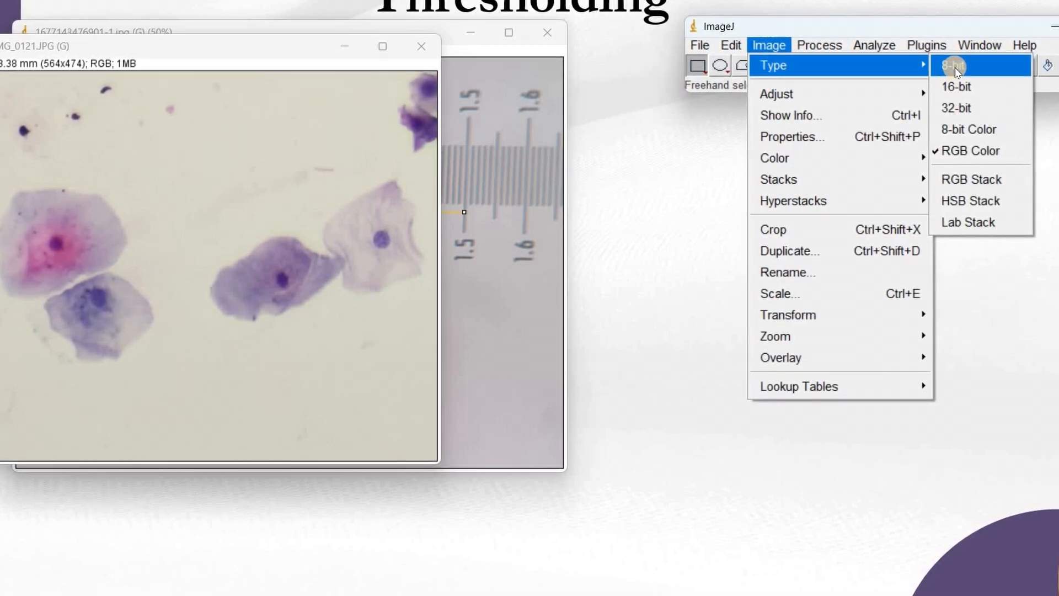
left_click(965, 179)
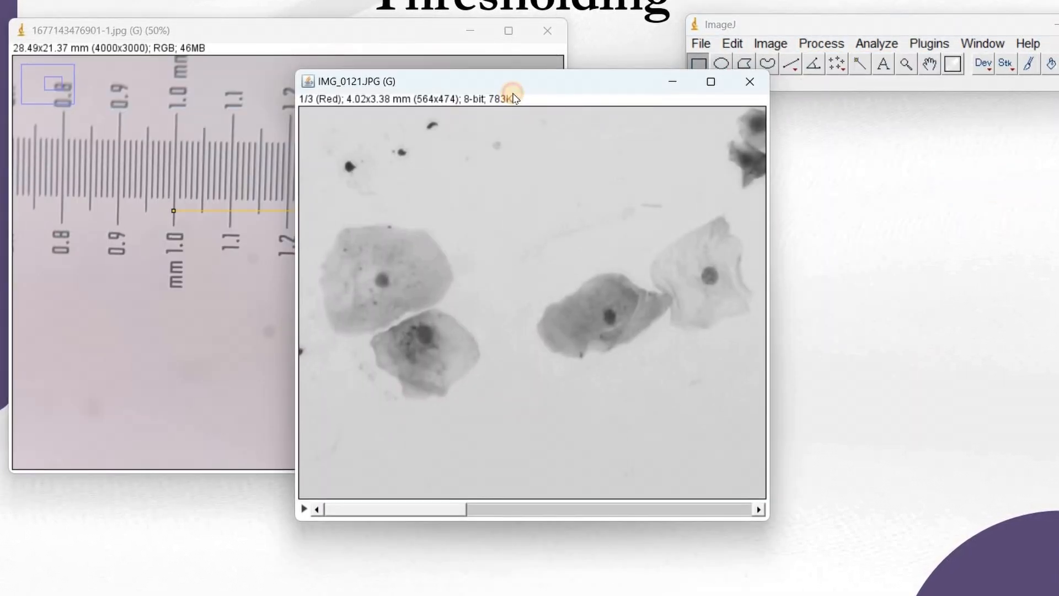
Step: Move the stack window and scroll through its colour channel slices
left_click_drag(524, 83, 298, 1)
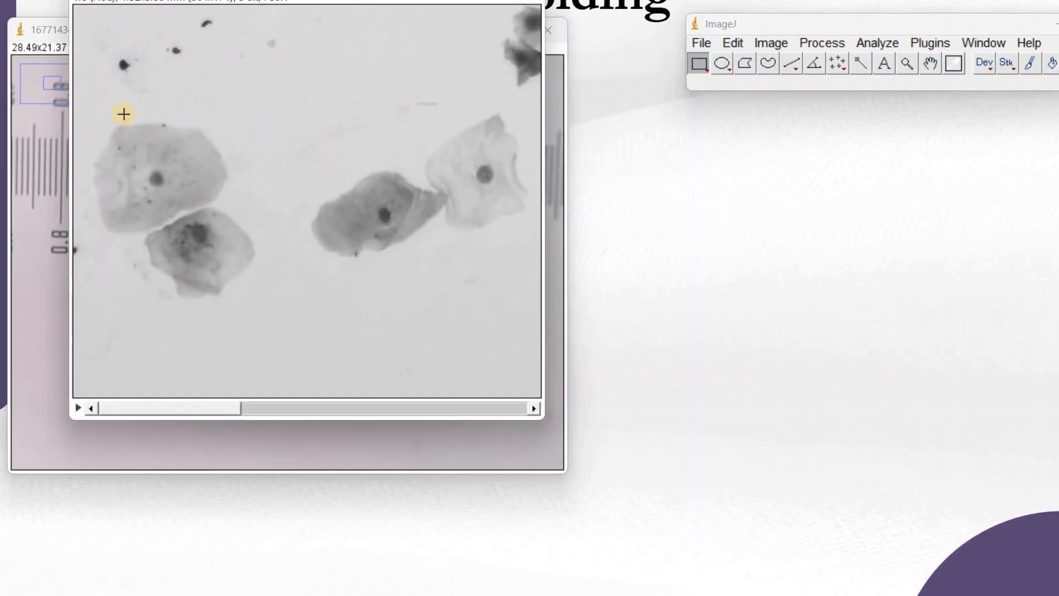
left_click_drag(143, 409, 272, 409)
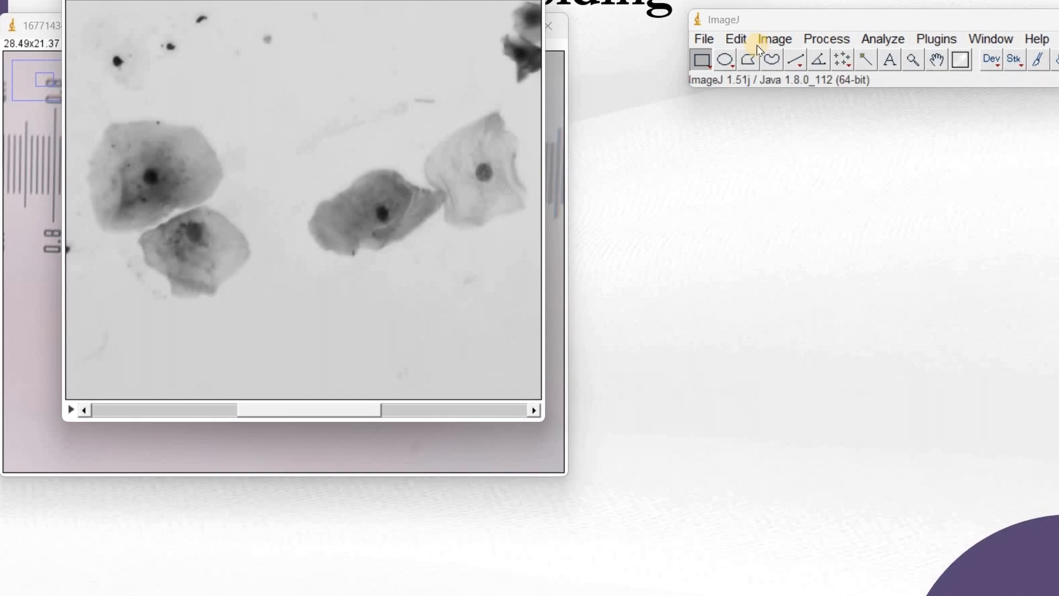
Step: Split the RGB stack into separate channel images with Stack to Images
left_click(775, 39)
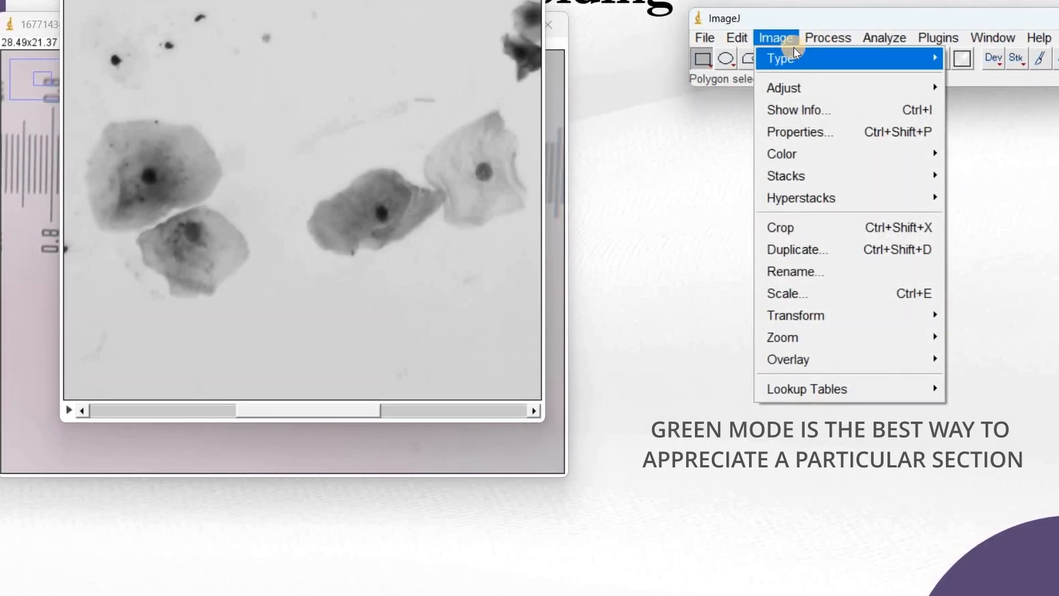
mouse_move(817, 92)
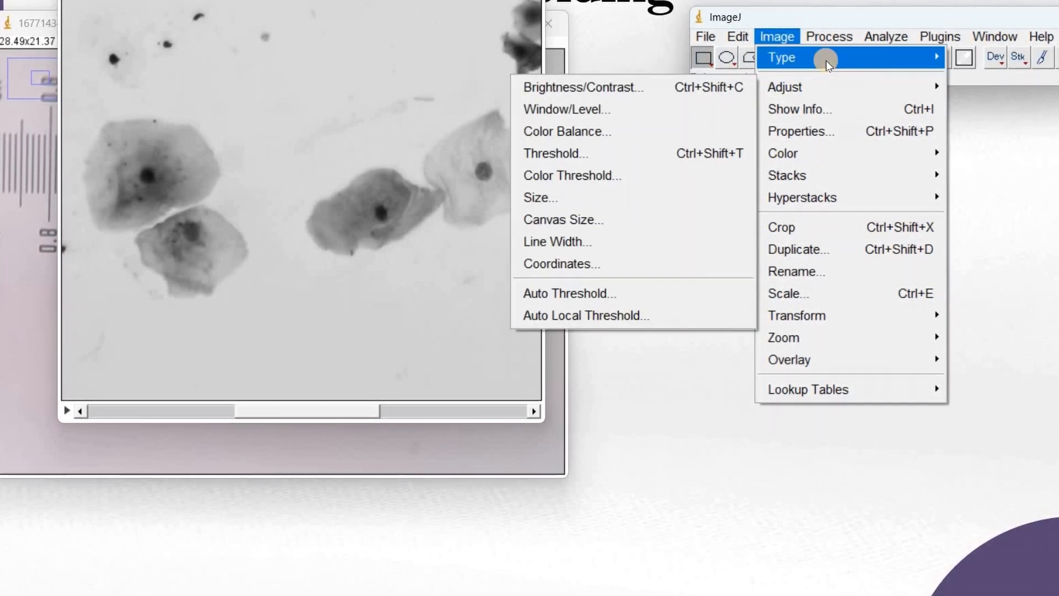
mouse_move(827, 61)
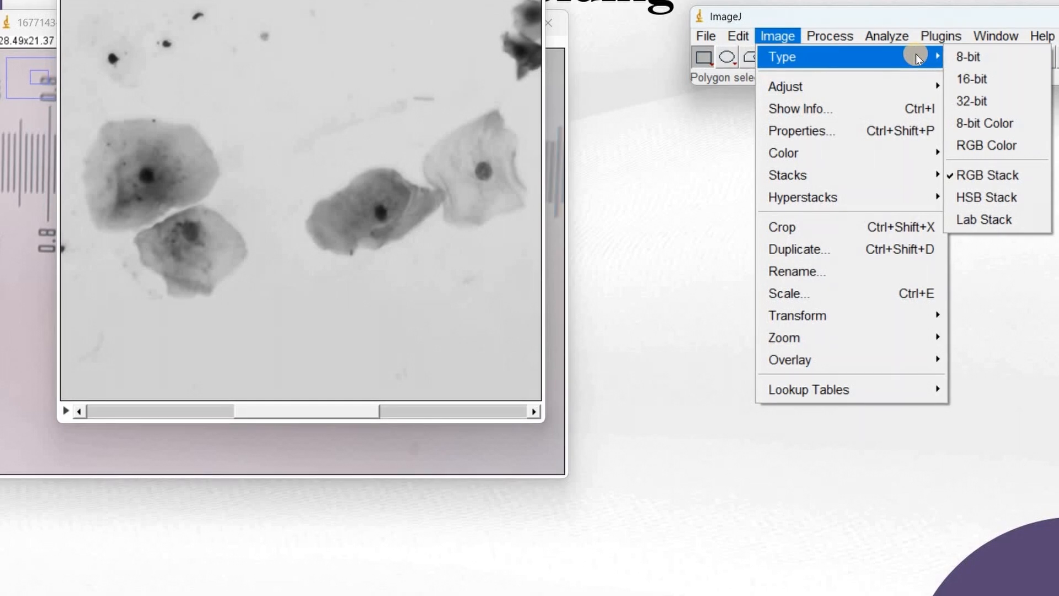
mouse_move(894, 174)
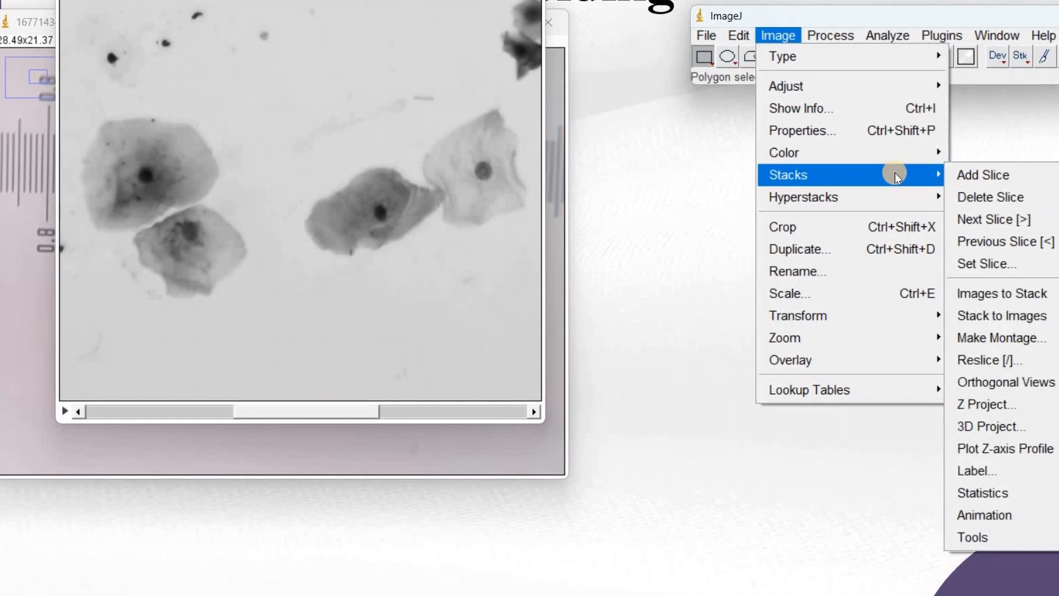
left_click(1005, 319)
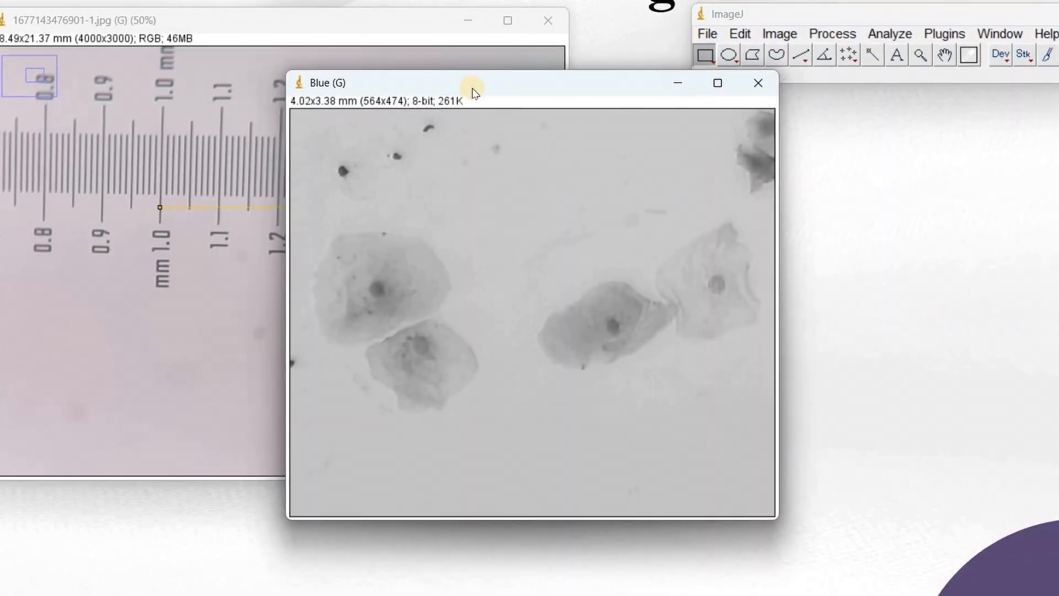
Step: Spread out the Red, Green and Blue channel windows and close the Red channel image
left_click_drag(531, 129, 839, 132)
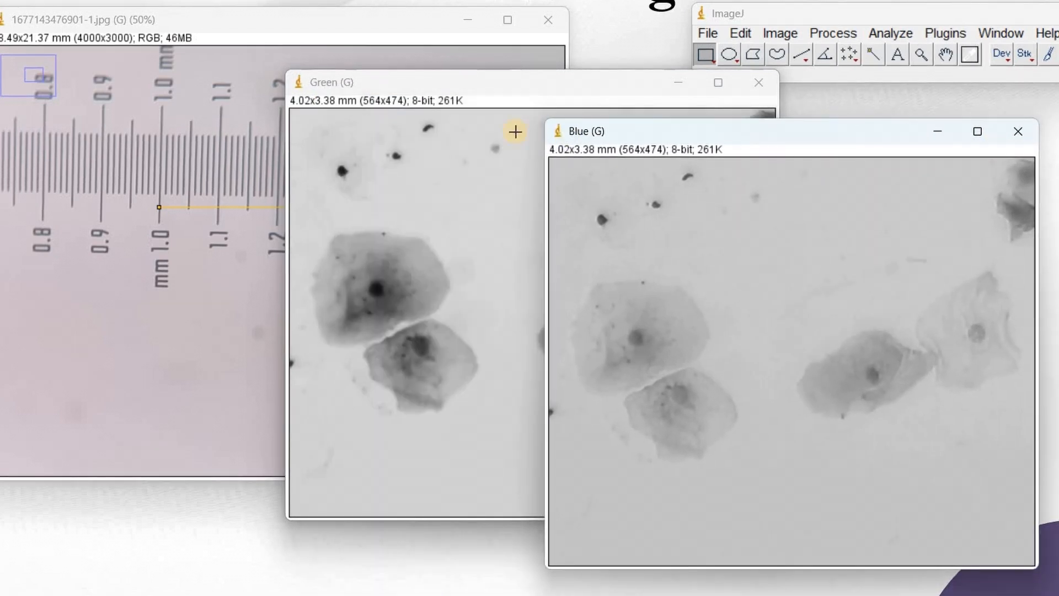
left_click_drag(487, 82, 234, 127)
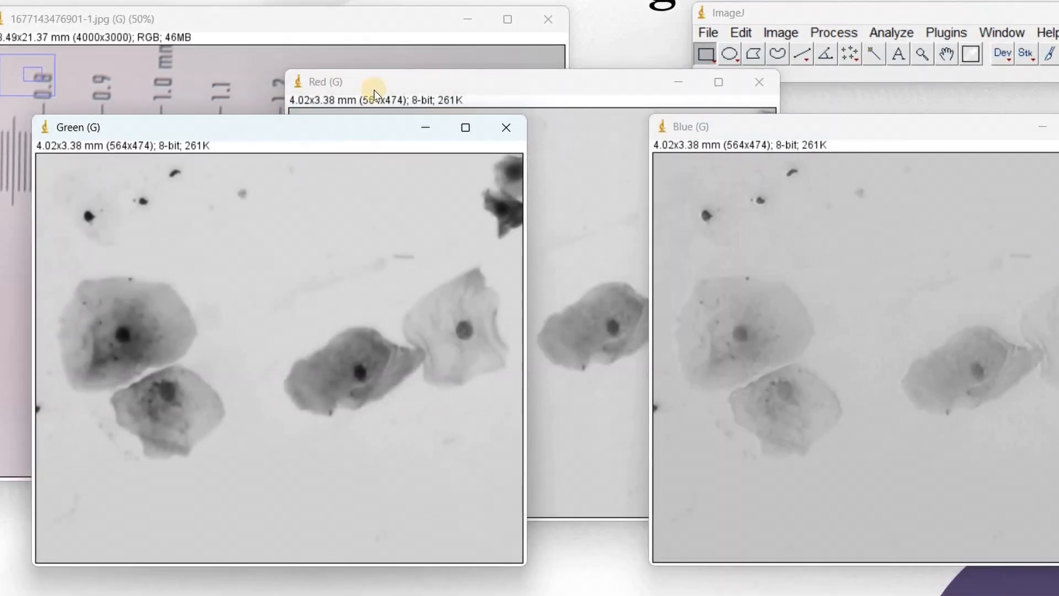
left_click_drag(375, 86, 376, 55)
left_click_drag(679, 22, 681, 22)
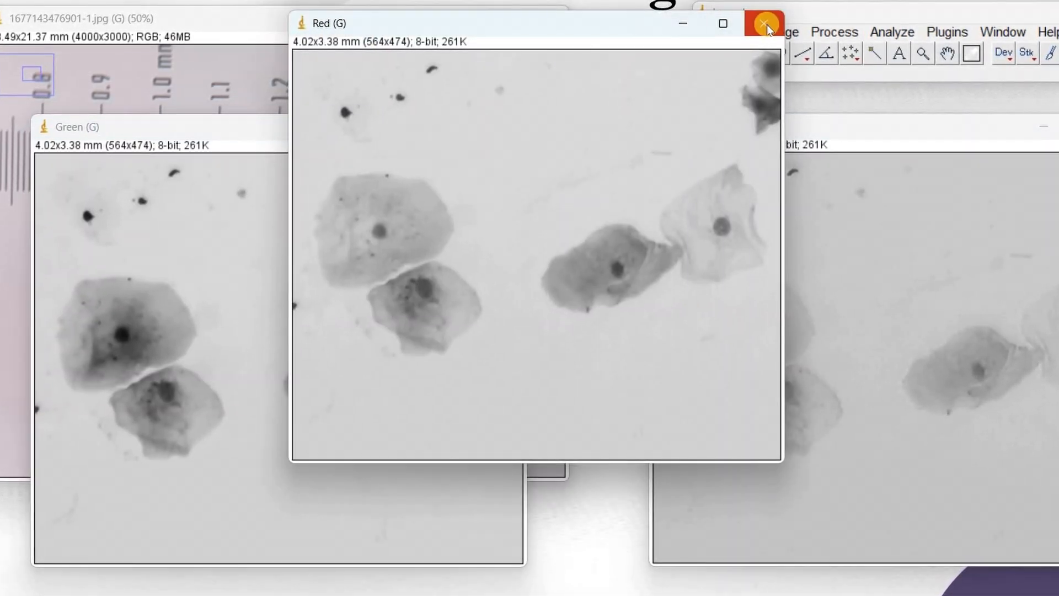
left_click(764, 24)
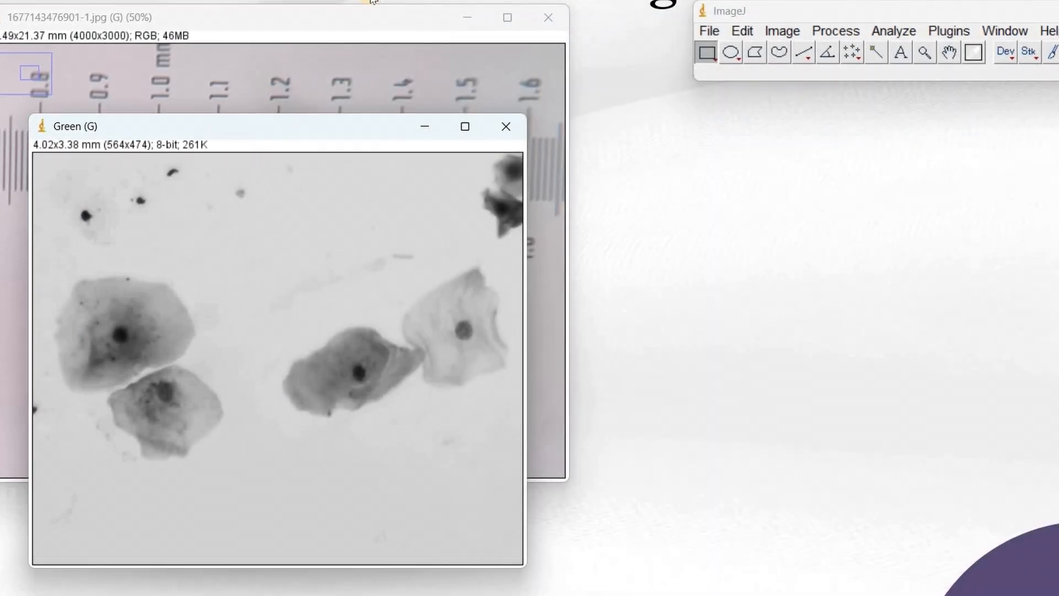
Step: Open the Threshold dialog for the Green channel image
left_click_drag(272, 130, 371, 1)
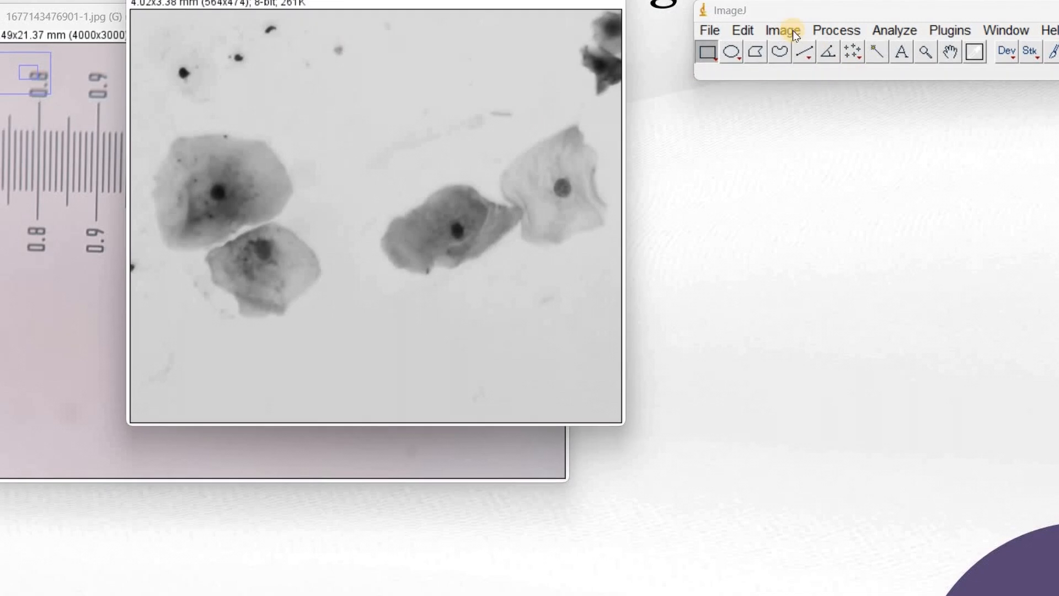
left_click(782, 30)
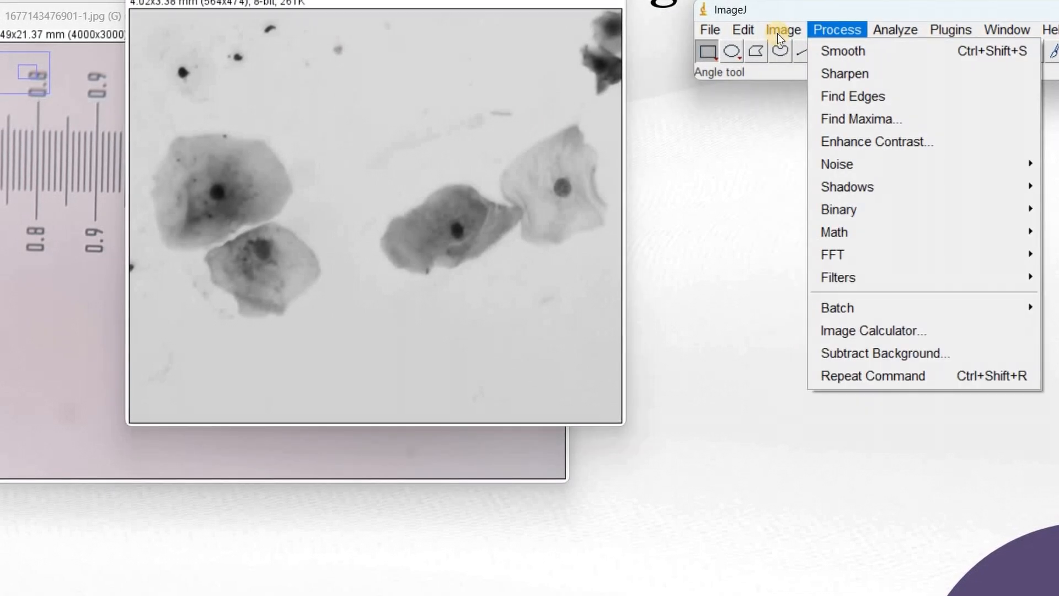
mouse_move(946, 80)
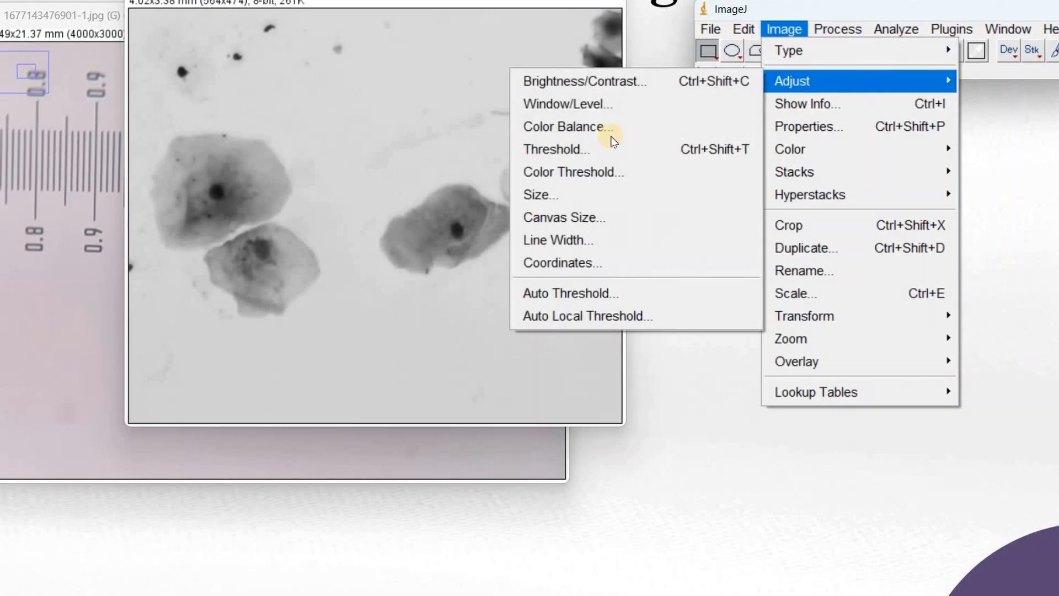
left_click(717, 150)
left_click_drag(533, 182, 780, 111)
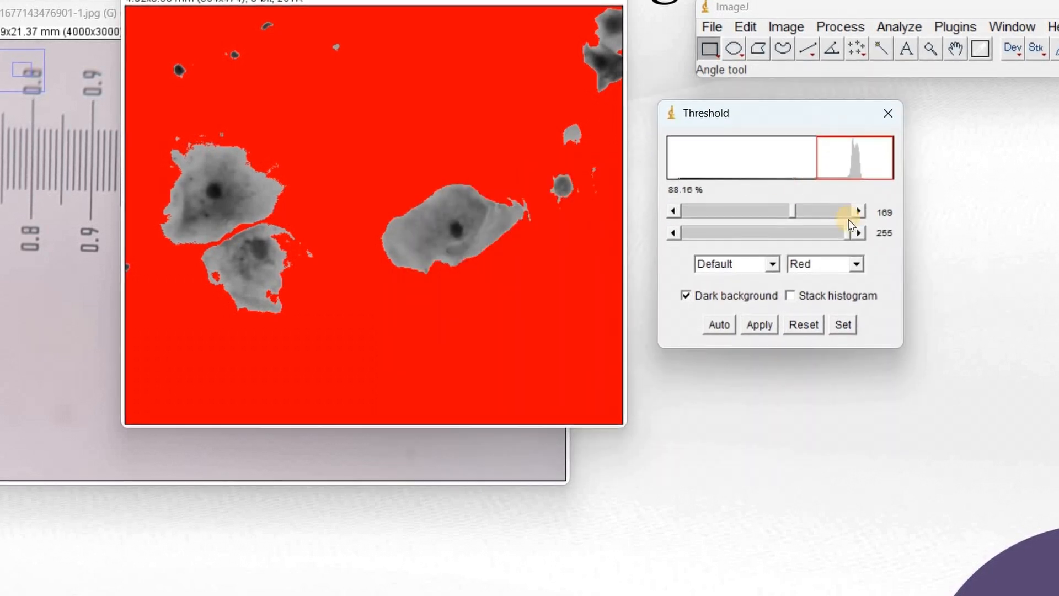
Step: Adjust the threshold range to 30–164 so the cells are highlighted
left_click_drag(782, 213, 680, 212)
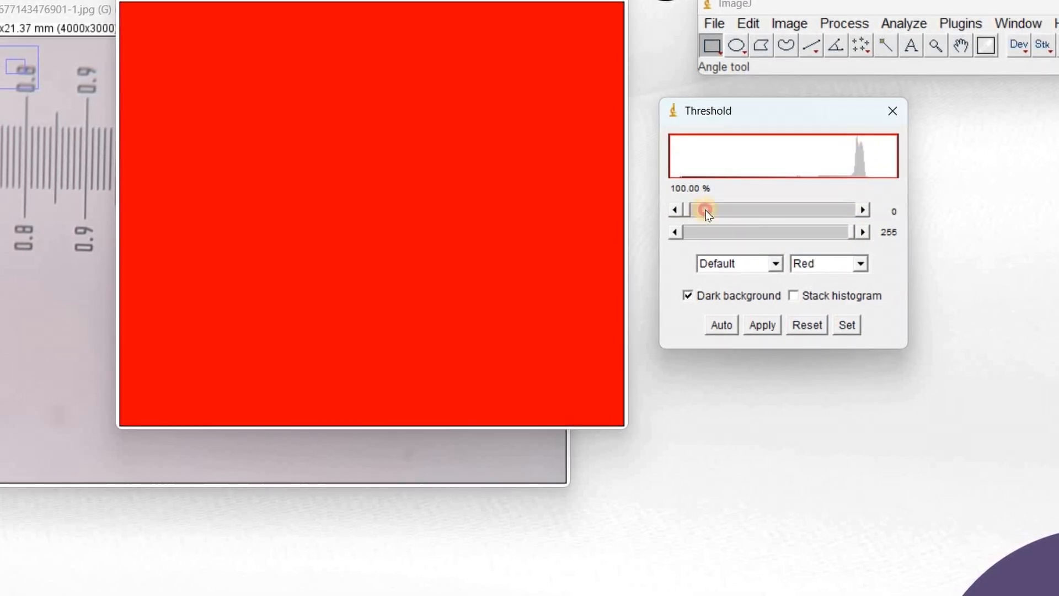
left_click_drag(817, 211, 820, 210)
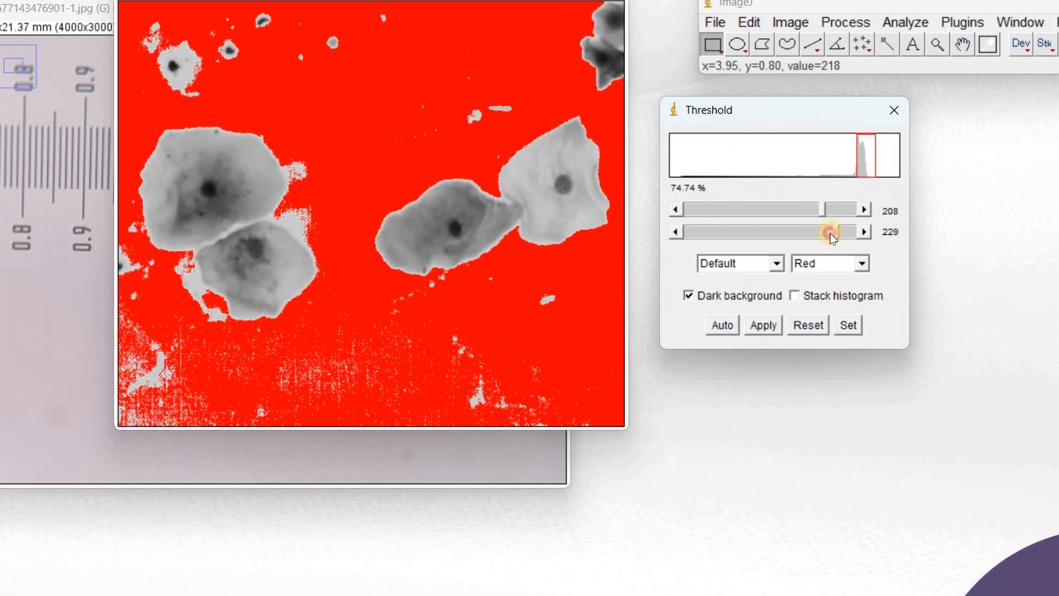
left_click(829, 233)
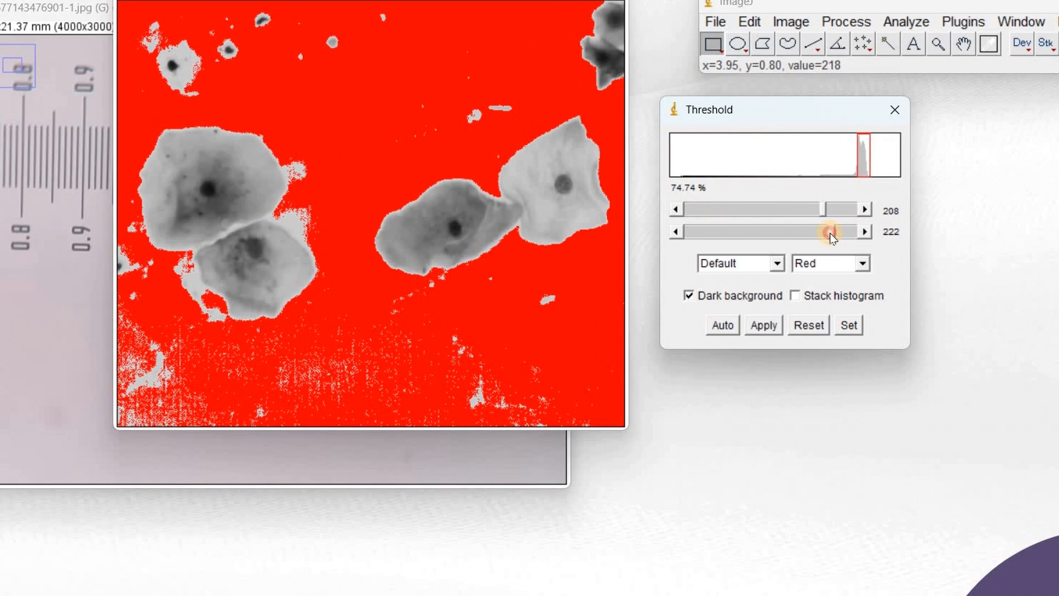
left_click_drag(807, 236, 701, 229)
left_click(826, 210)
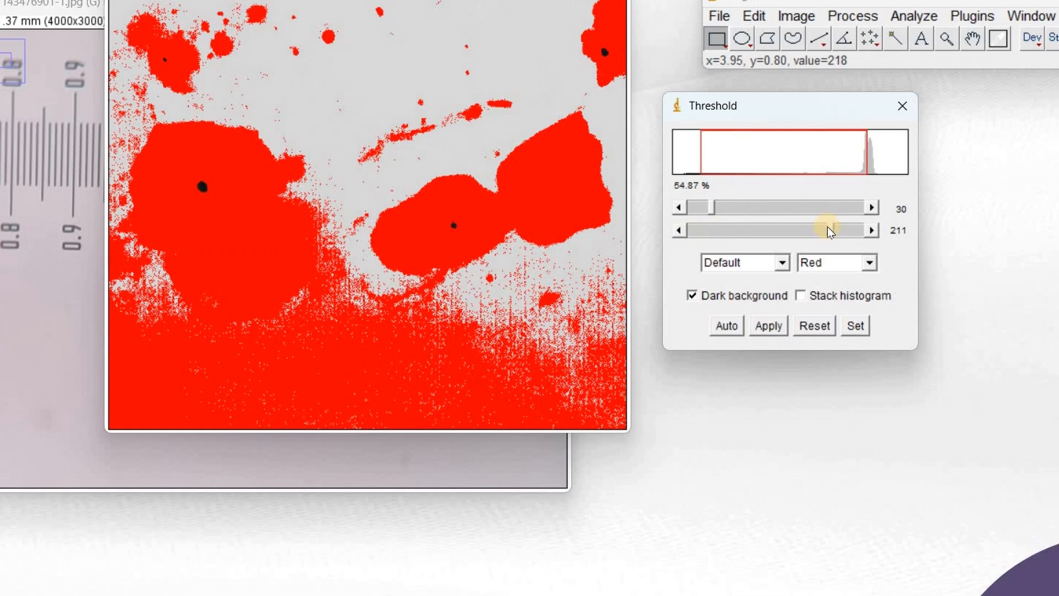
left_click(821, 236)
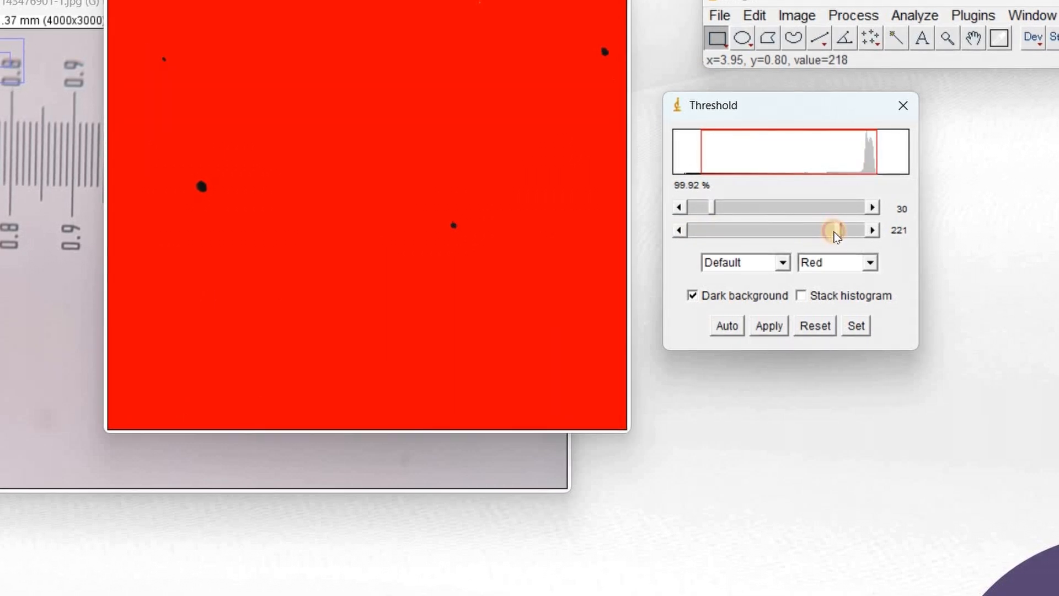
left_click_drag(835, 233, 803, 237)
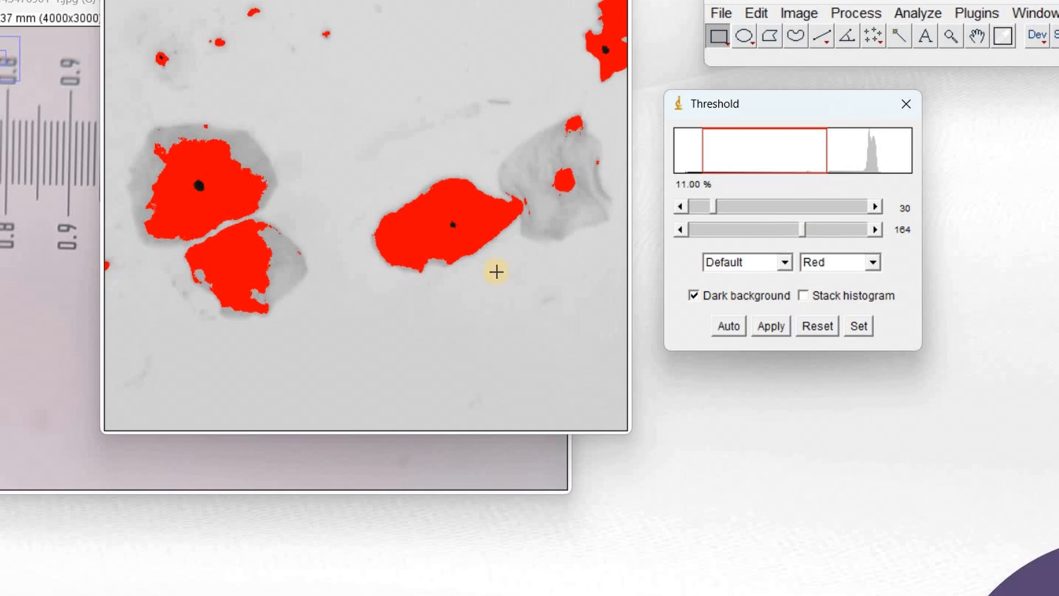
Step: Raise the upper threshold to 179 and select the highlighted cells with the Wand tool
left_click(905, 38)
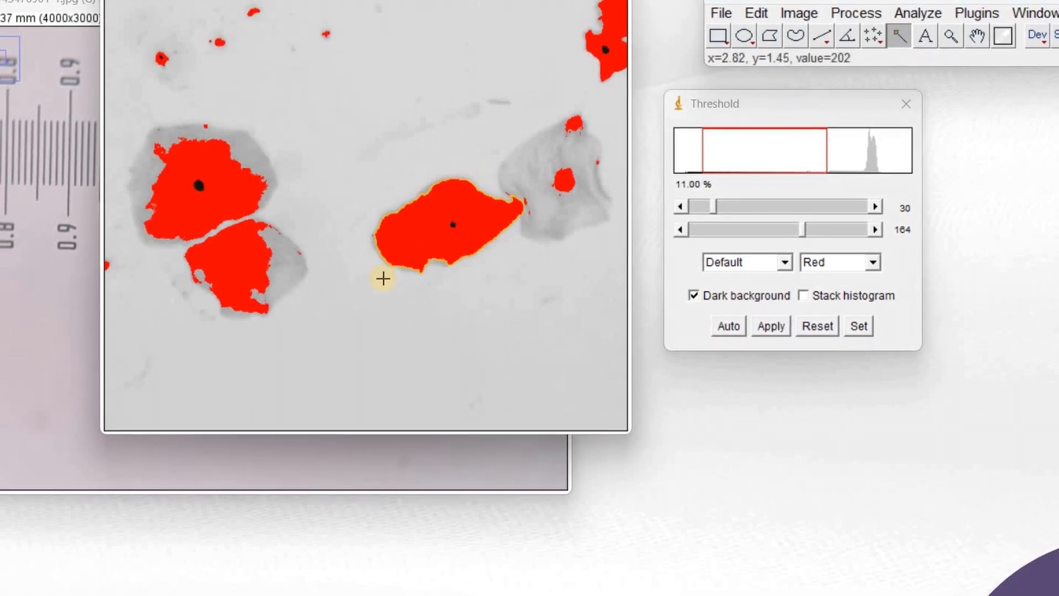
left_click(524, 191)
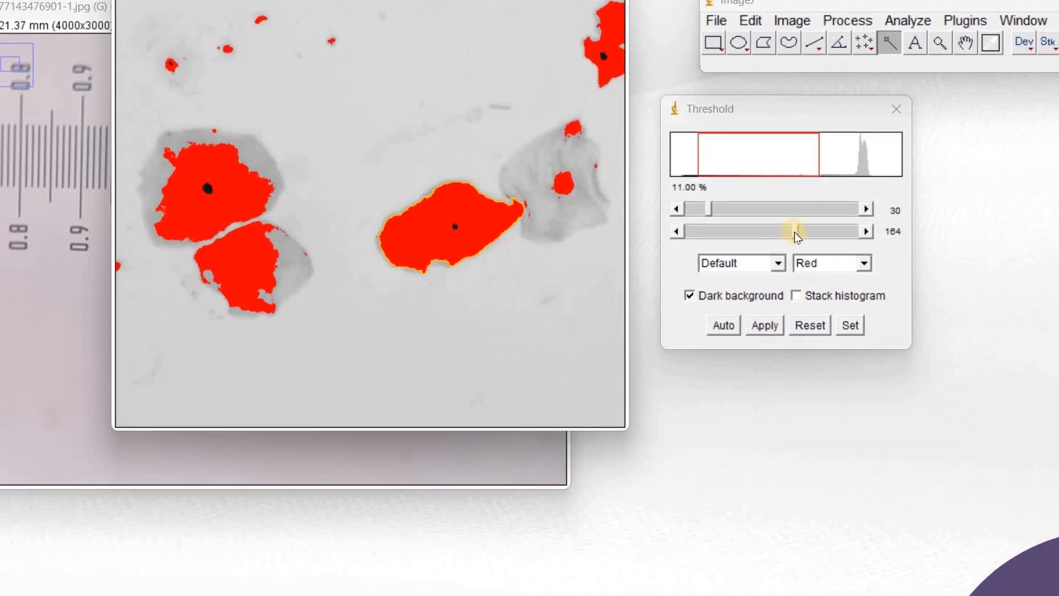
left_click_drag(756, 234, 789, 236)
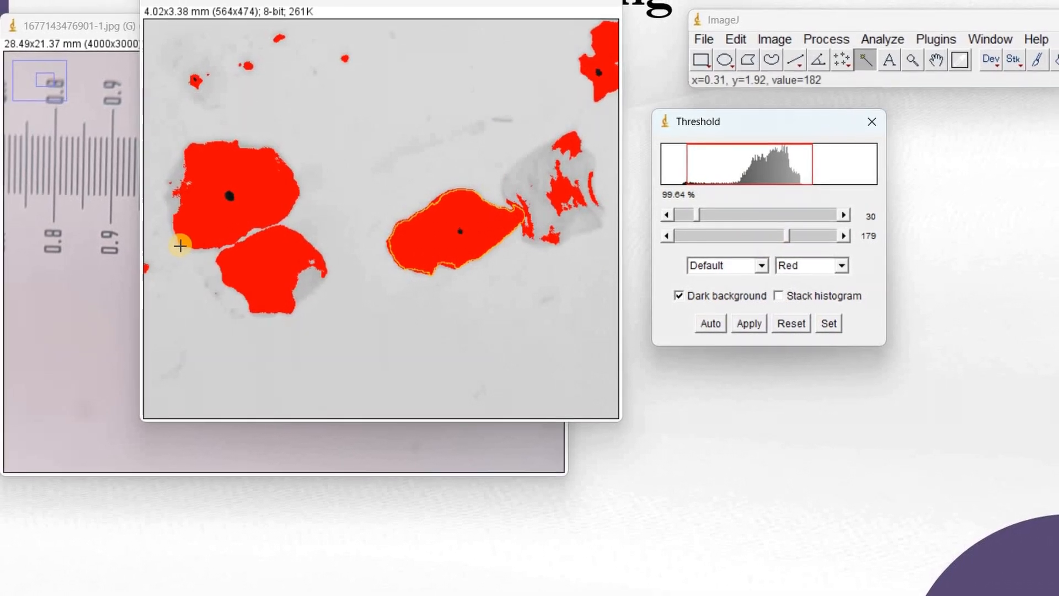
left_click(184, 246, "shift")
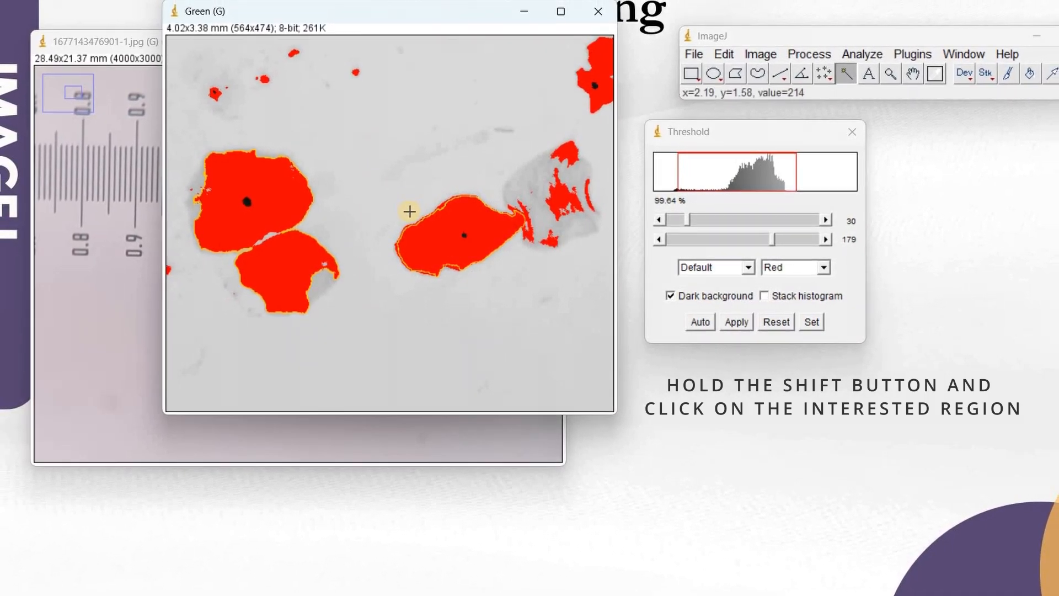
Step: Measure the selected cells and place the Results window beside the image
left_click(858, 58)
left_click(858, 79)
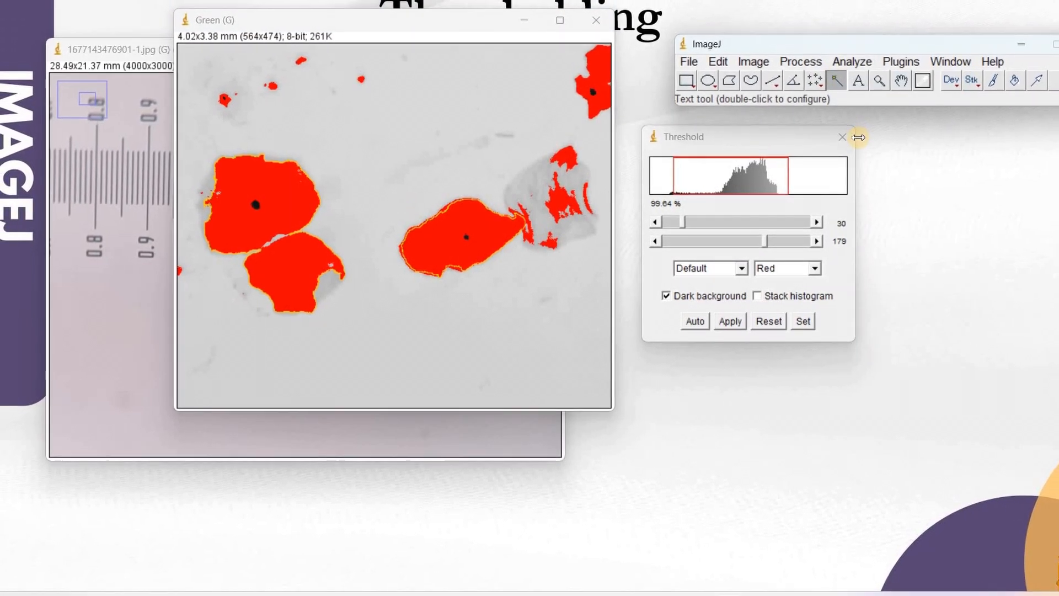
key("alt+Tab")
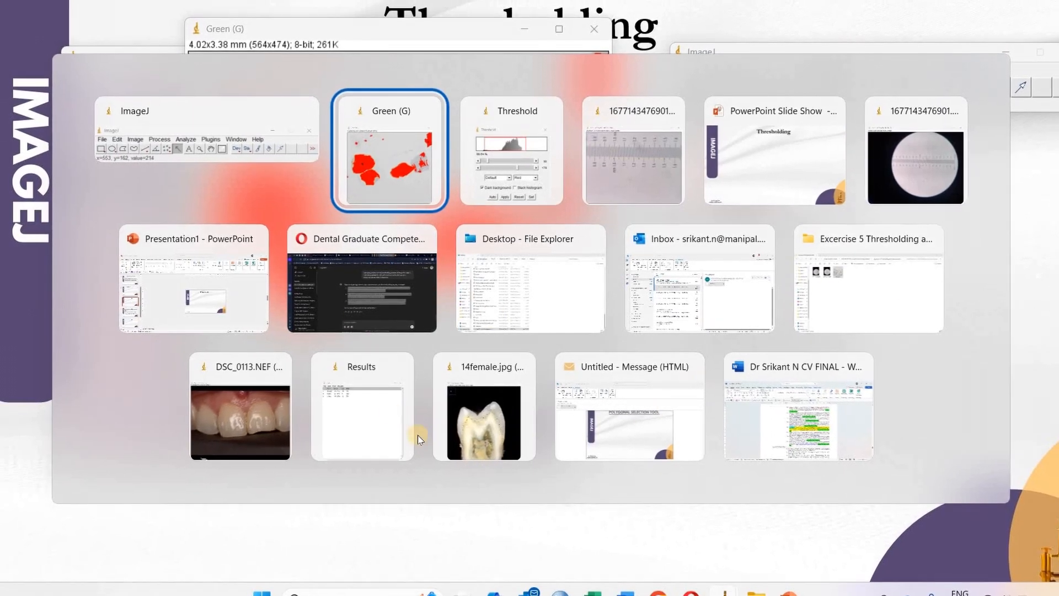
key("alt")
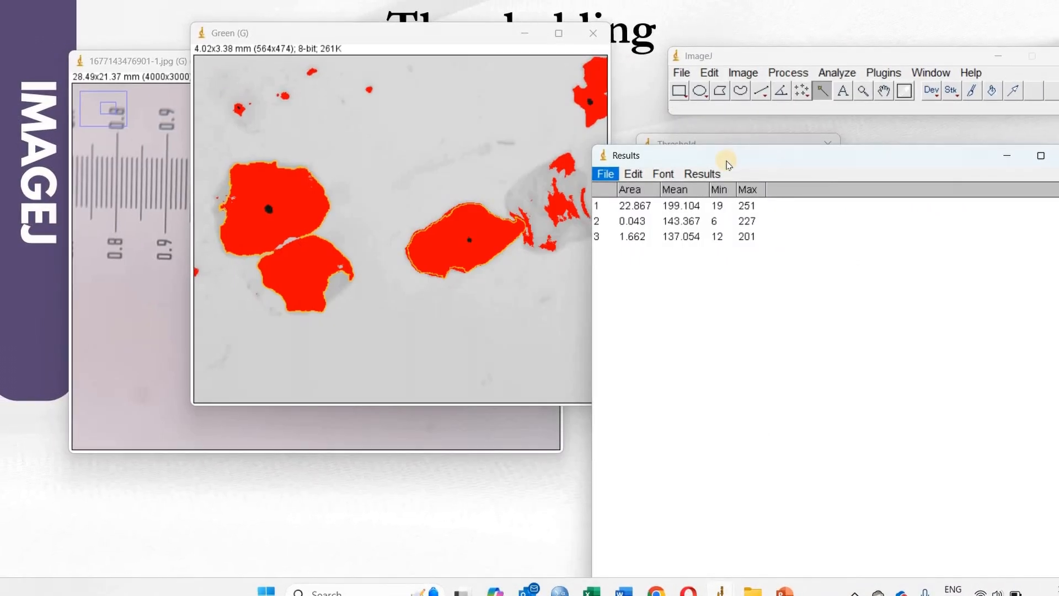
left_click_drag(894, 141, 891, 140)
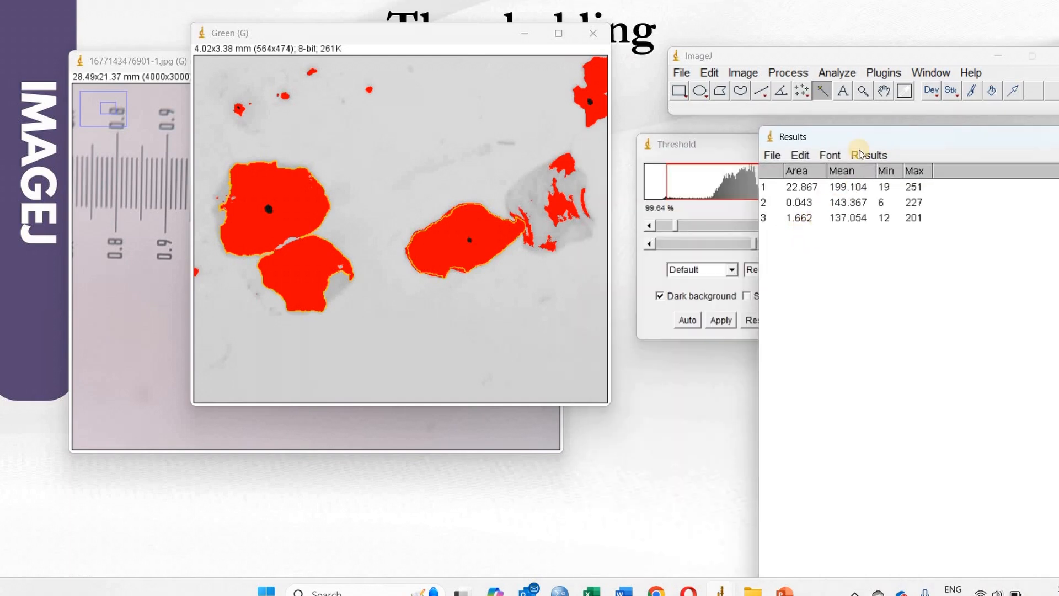
left_click_drag(832, 133, 858, 211)
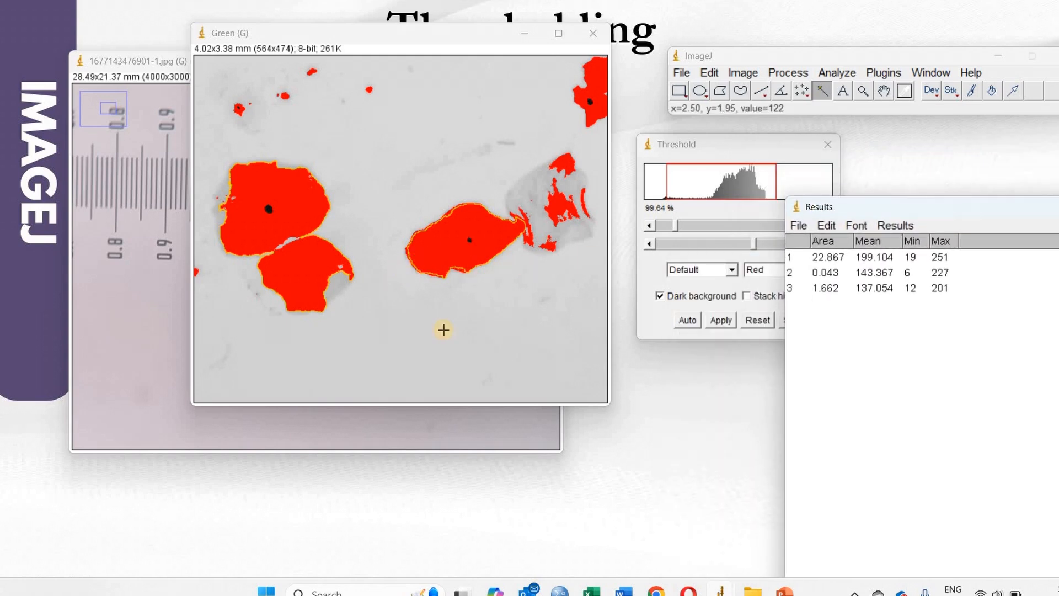
Step: Clear the cell selection and set the threshold range to 15–47 to isolate the nuclei
left_click_drag(702, 249, 699, 246)
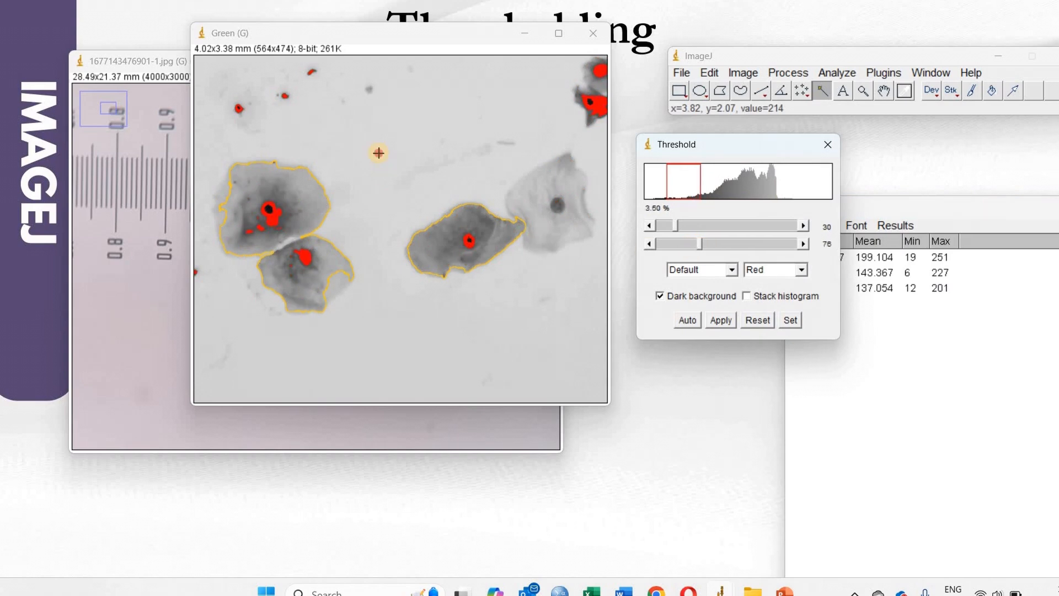
left_click(678, 90)
left_click(510, 198)
mouse_move(694, 249)
left_mouse_down()
mouse_move(674, 245)
mouse_move(685, 252)
left_mouse_up()
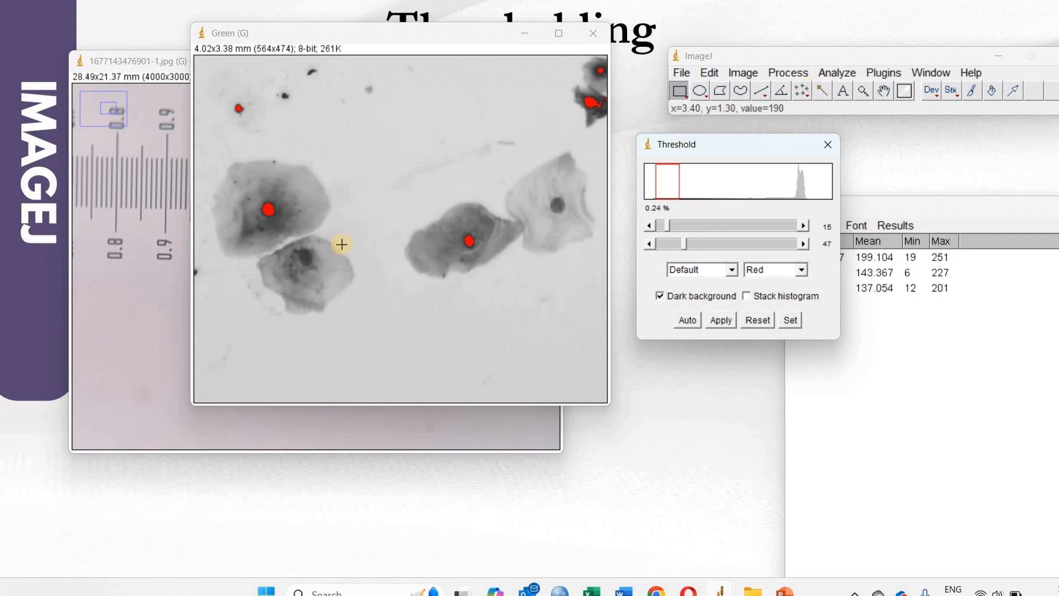
Step: Set the upper threshold to 71 and select the three nuclei together with the Wand tool
left_click(822, 91)
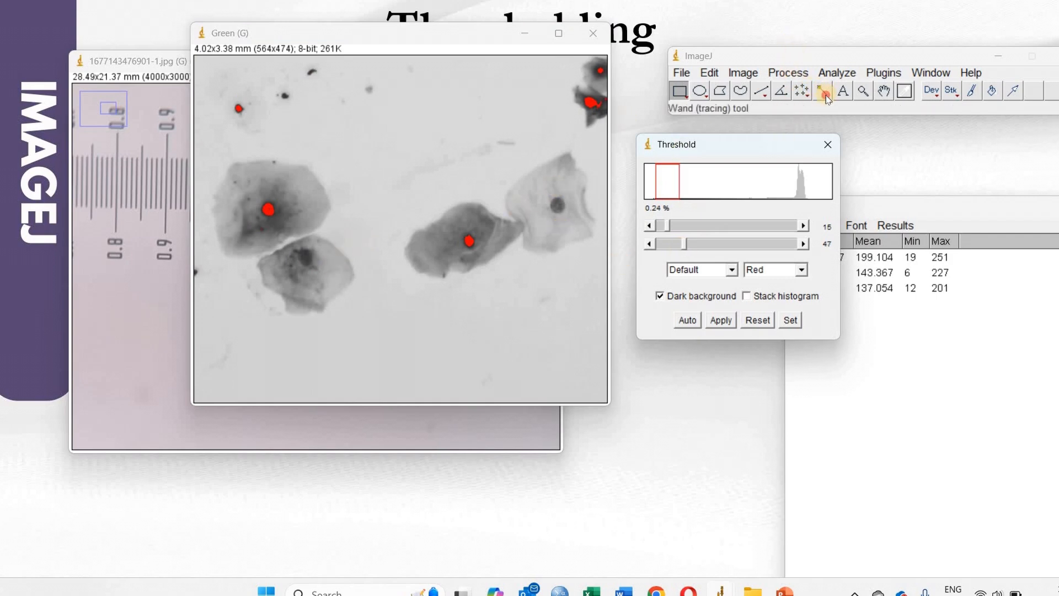
left_click(465, 244)
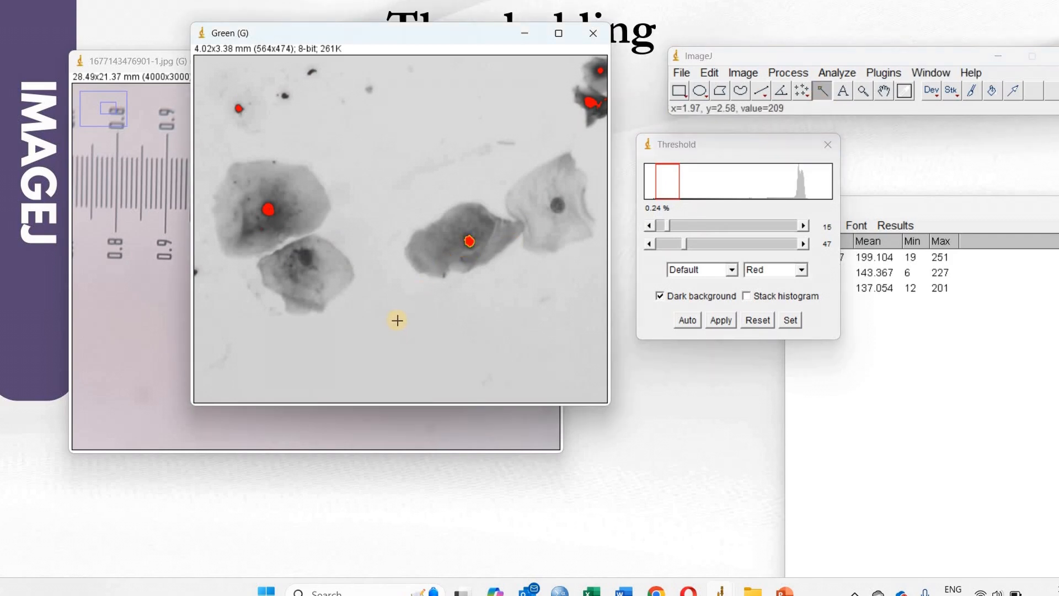
left_click(260, 211, "shift")
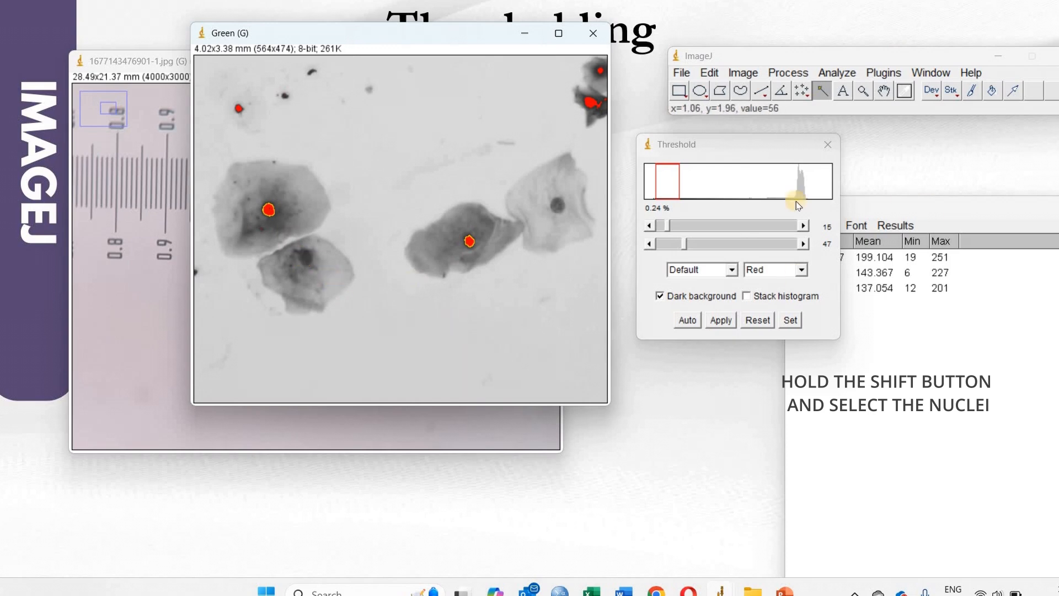
left_click_drag(690, 248, 696, 243)
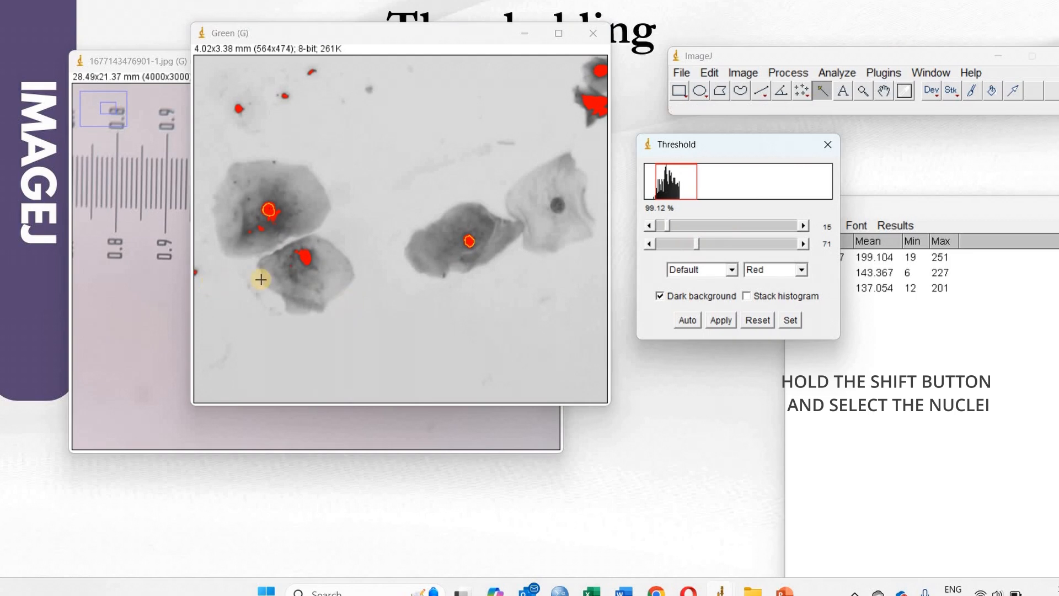
left_click(299, 261)
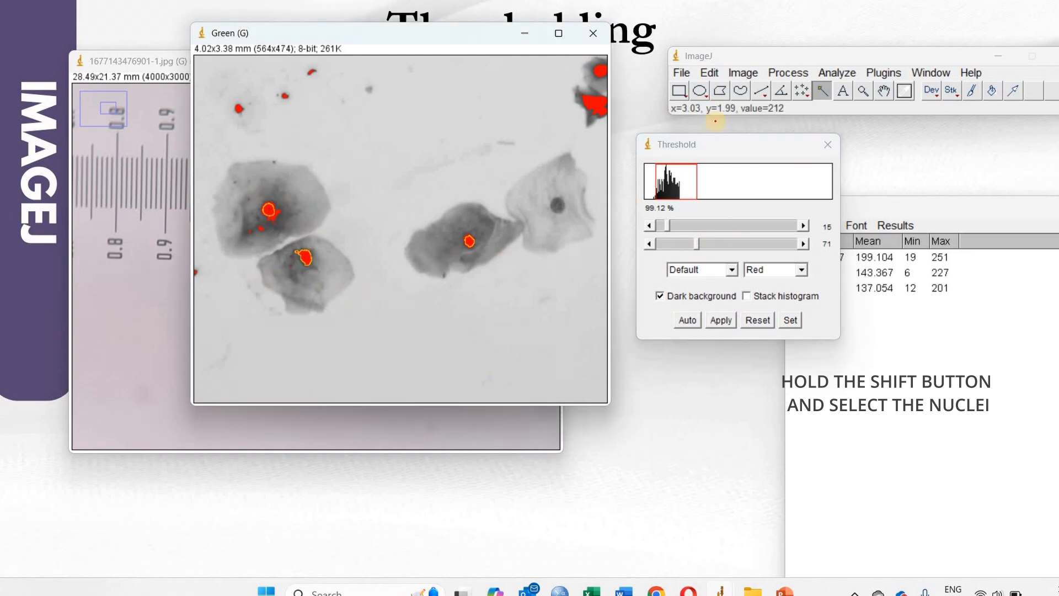
Step: Measure the selected nuclei and reposition the Results window
left_click_drag(761, 146, 662, 224)
left_click(837, 73)
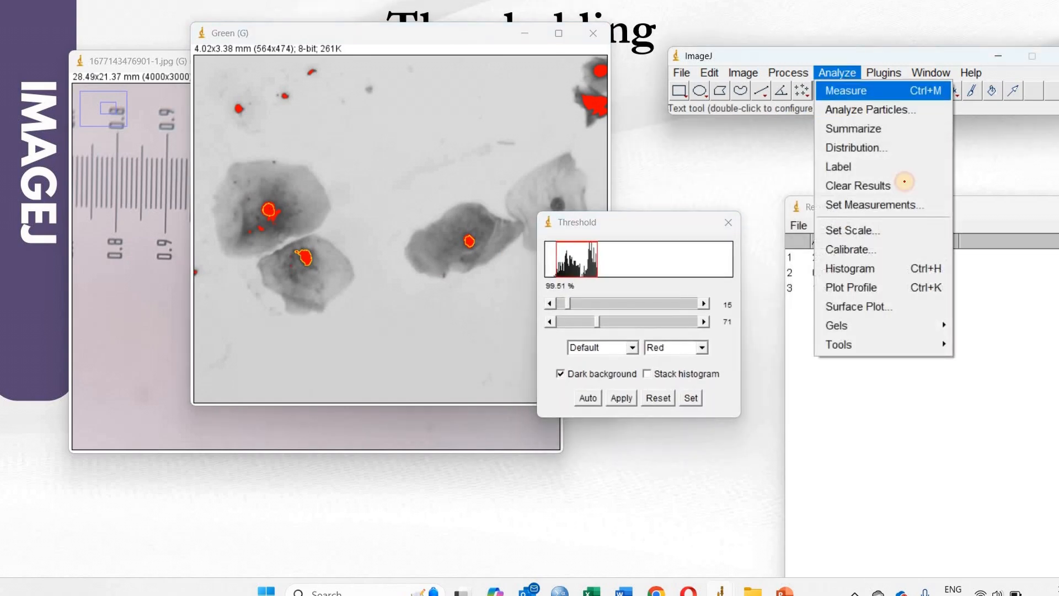
left_click(852, 92)
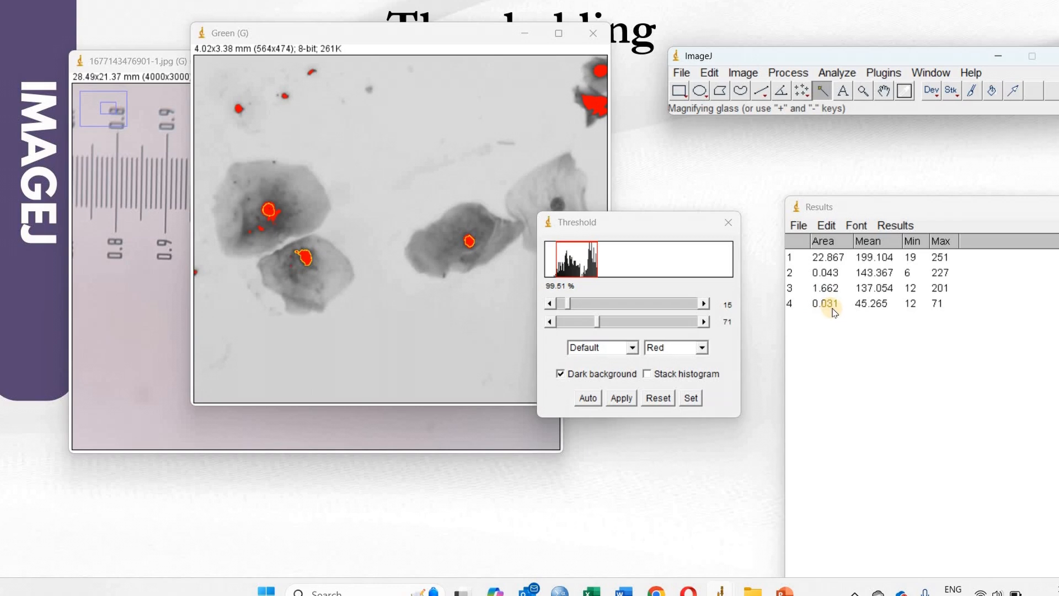
left_click_drag(915, 210, 882, 172)
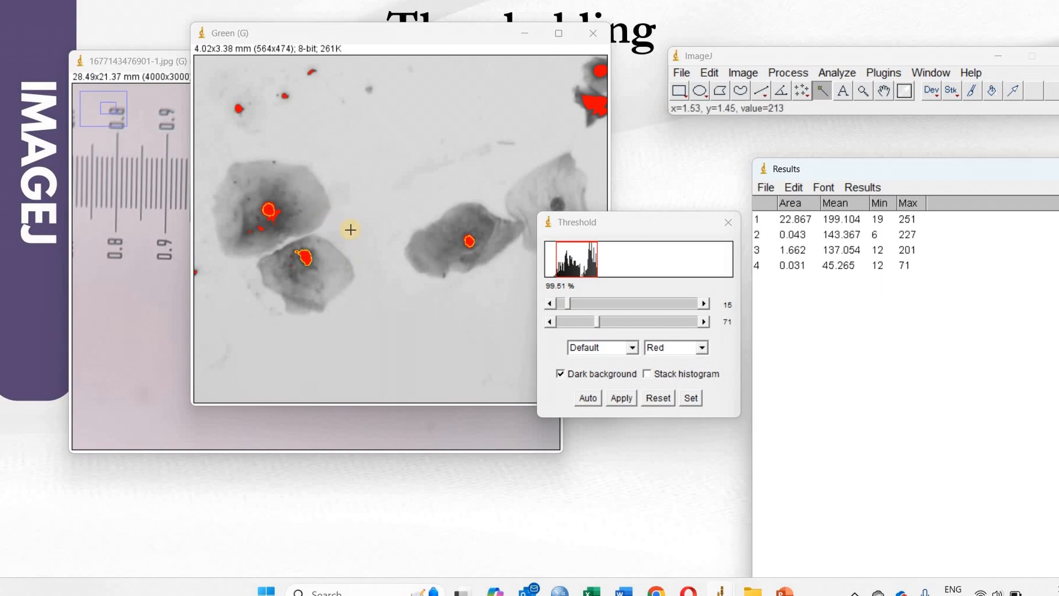
Step: Try to run Analyze Particles with Show set to Outlines
left_click(836, 72)
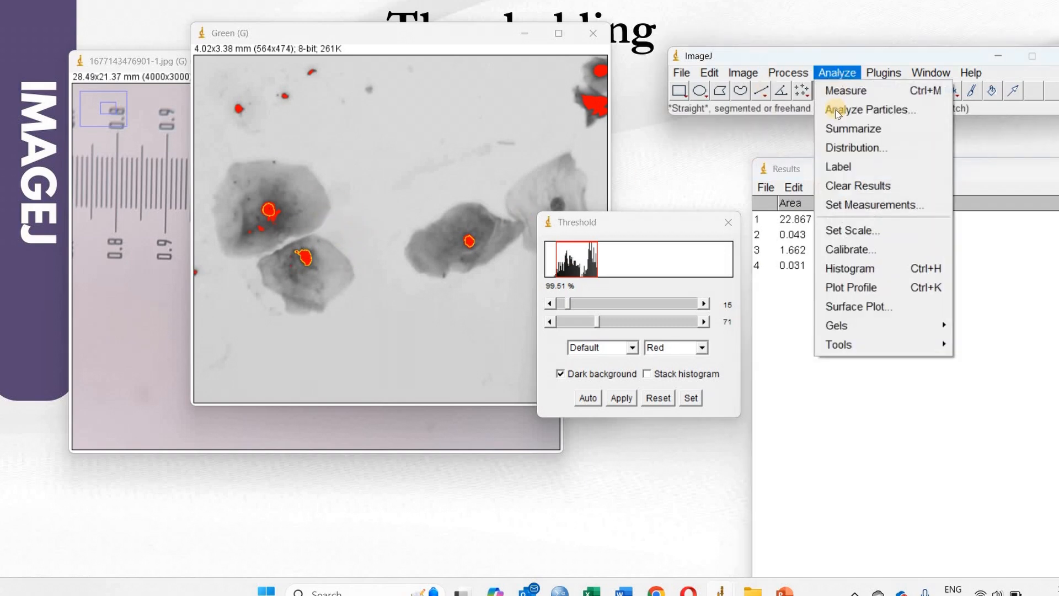
left_click(884, 112)
left_click_drag(535, 90, 662, 39)
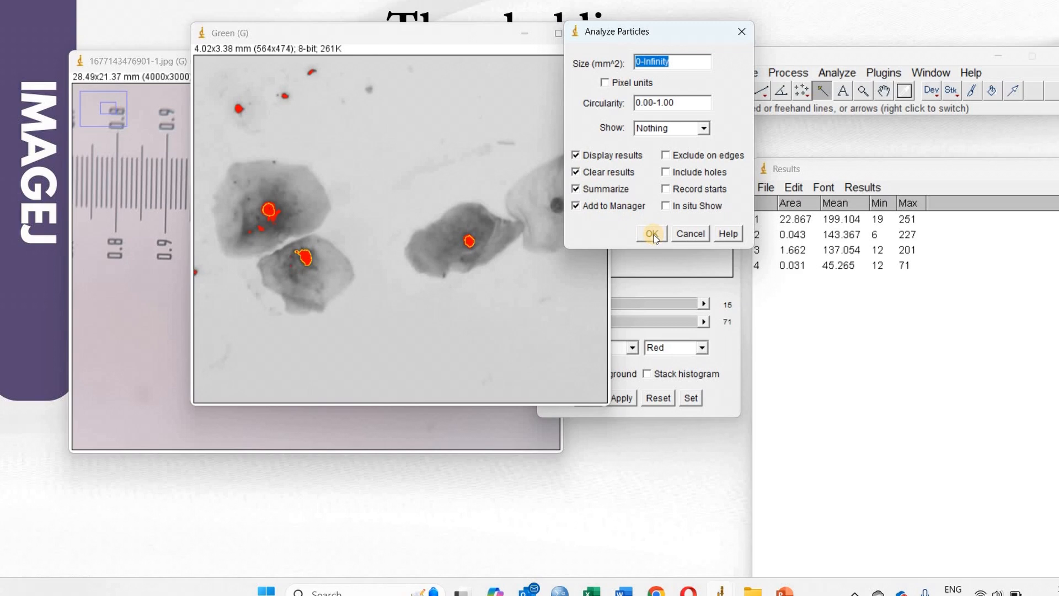
left_click(680, 132)
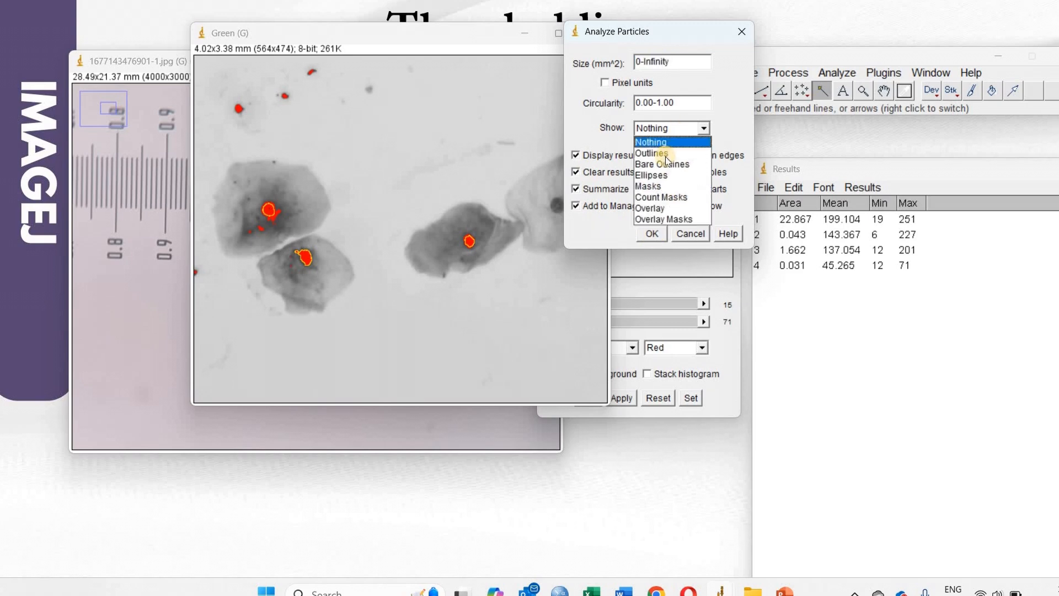
left_click(668, 157)
left_click(651, 234)
Step: Reactivate the Green image, run Analyze Particles again with Outlines, and arrange the outline drawing and Summary windows
left_click(483, 178)
left_click(373, 19)
left_click(836, 72)
left_click(855, 107)
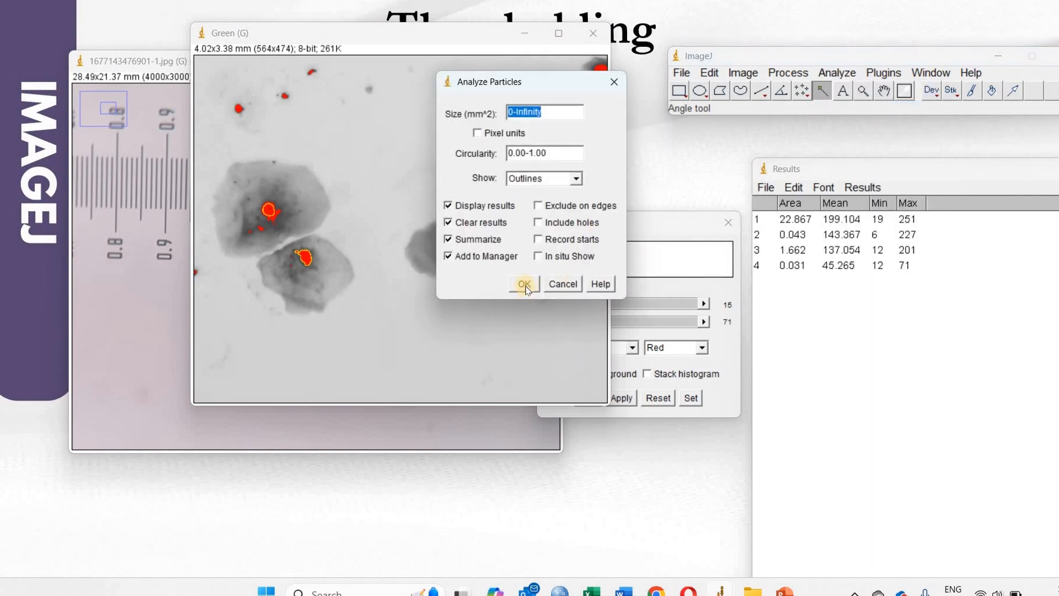
left_click(524, 284)
left_click(525, 177)
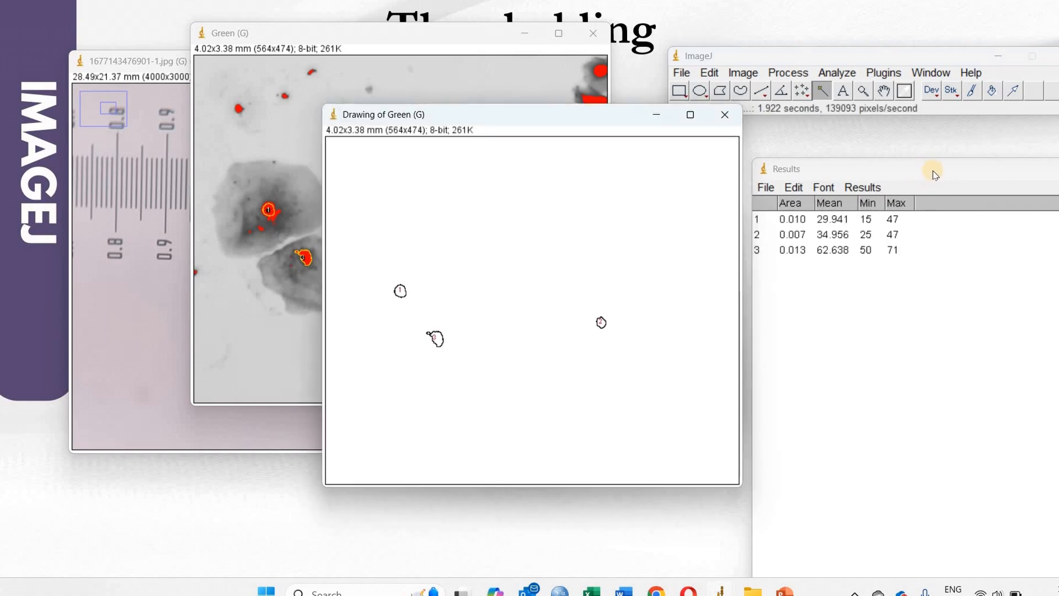
left_click_drag(673, 124, 912, 56)
mouse_move(622, 121)
left_mouse_down()
mouse_move(579, 135)
mouse_move(549, 91)
mouse_move(597, 50)
mouse_move(634, 52)
mouse_move(594, 50)
mouse_move(579, 83)
mouse_move(565, 286)
mouse_move(416, 329)
mouse_move(431, 316)
left_mouse_up()
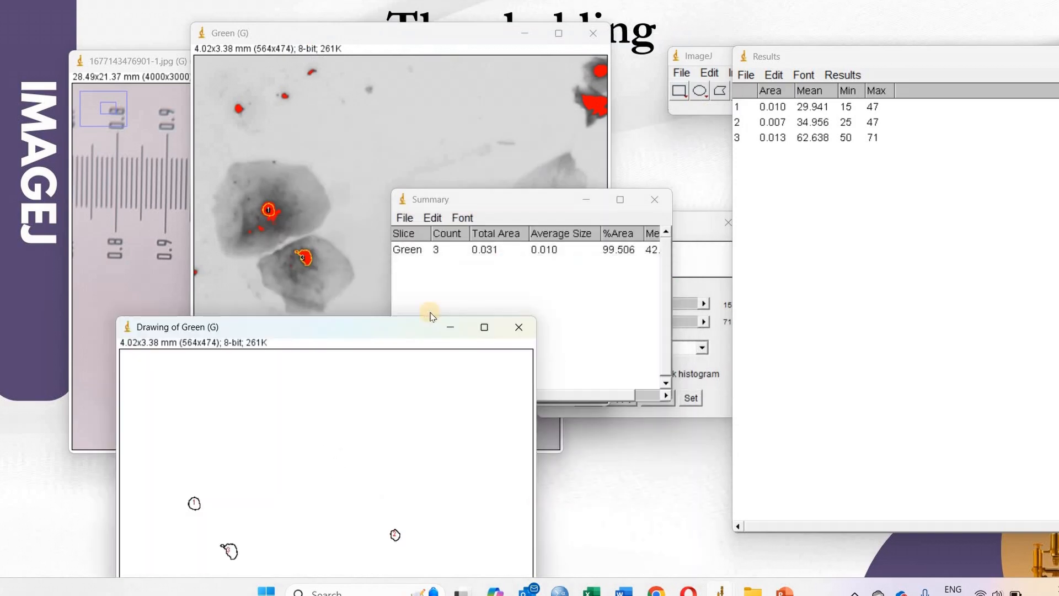
Step: Rearrange the Summary, ROI Manager and outline drawing windows so the results and outlines are visible together
mouse_move(533, 197)
left_mouse_down()
mouse_move(807, 199)
mouse_move(768, 247)
left_mouse_up()
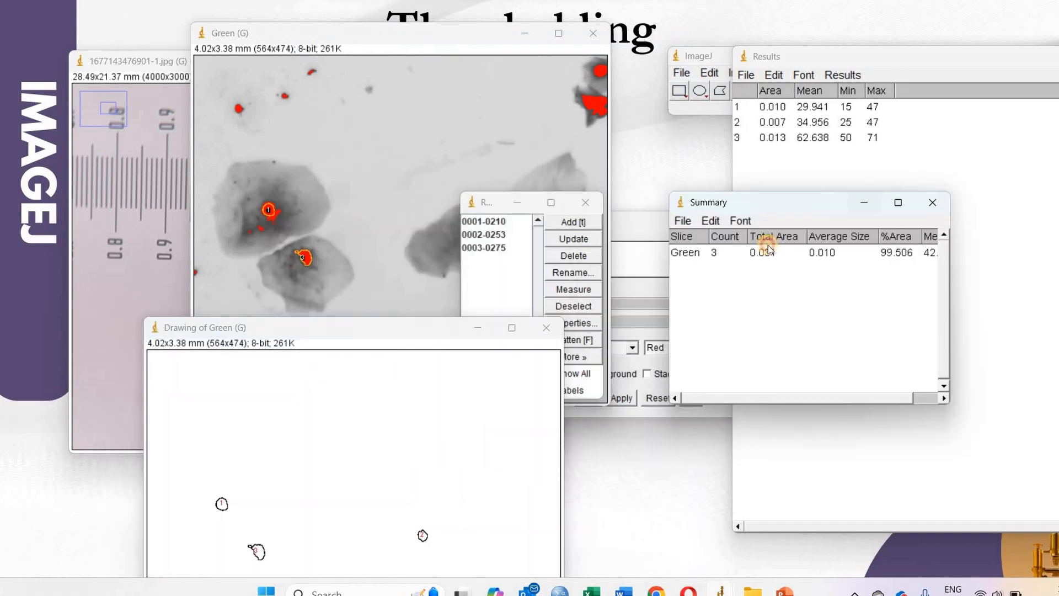
left_click(492, 202)
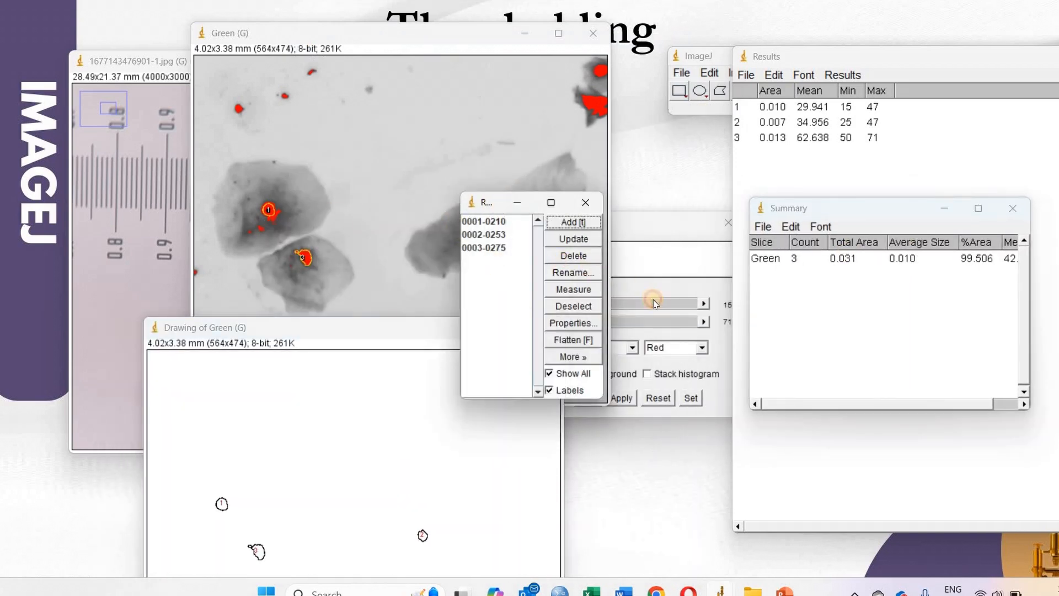
left_click_drag(492, 202, 654, 303)
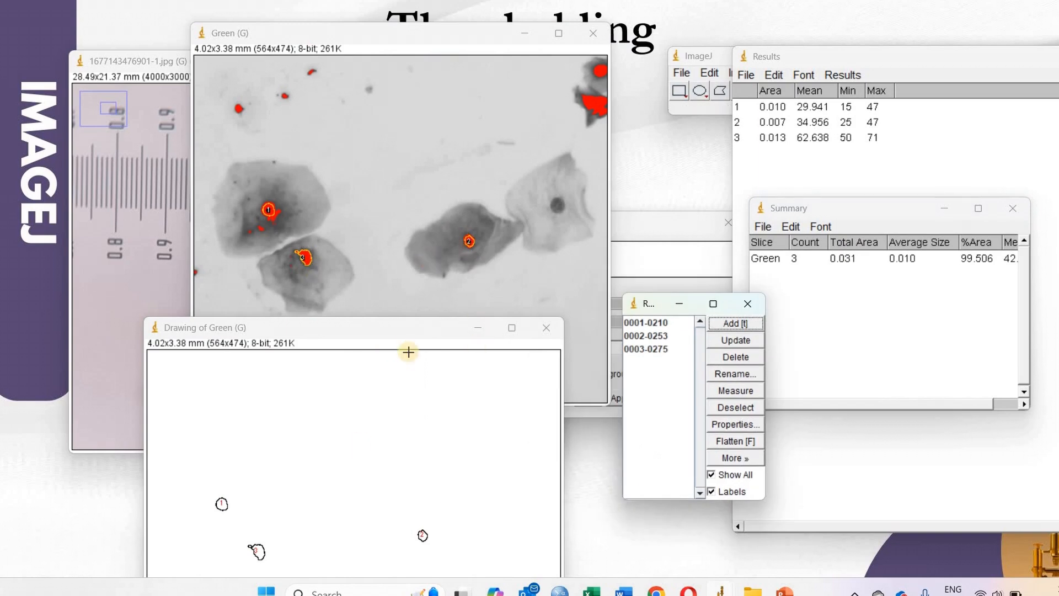
left_click_drag(403, 328, 388, 86)
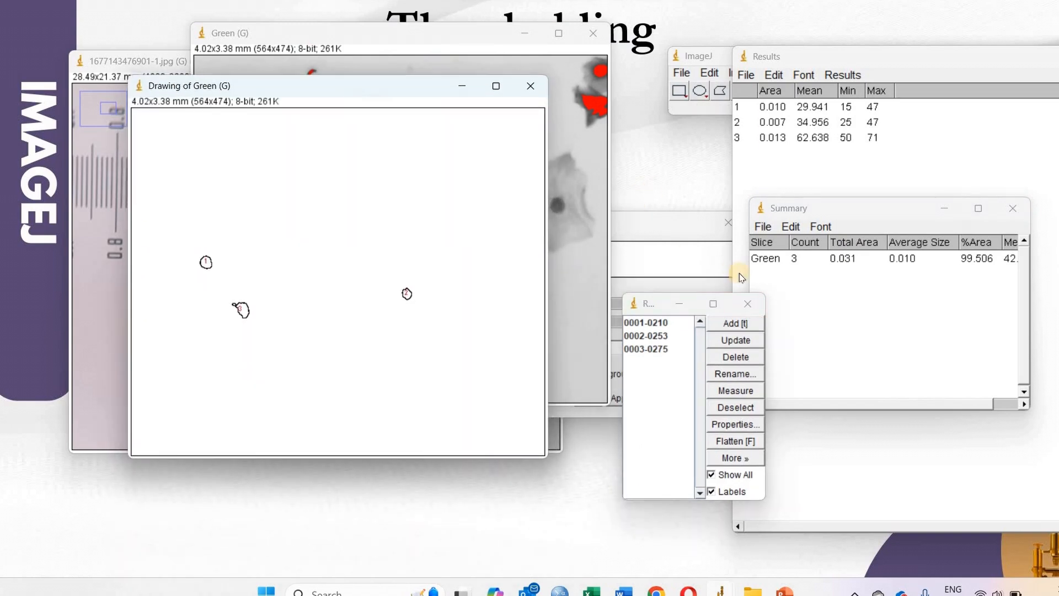
left_click_drag(845, 211, 464, 182)
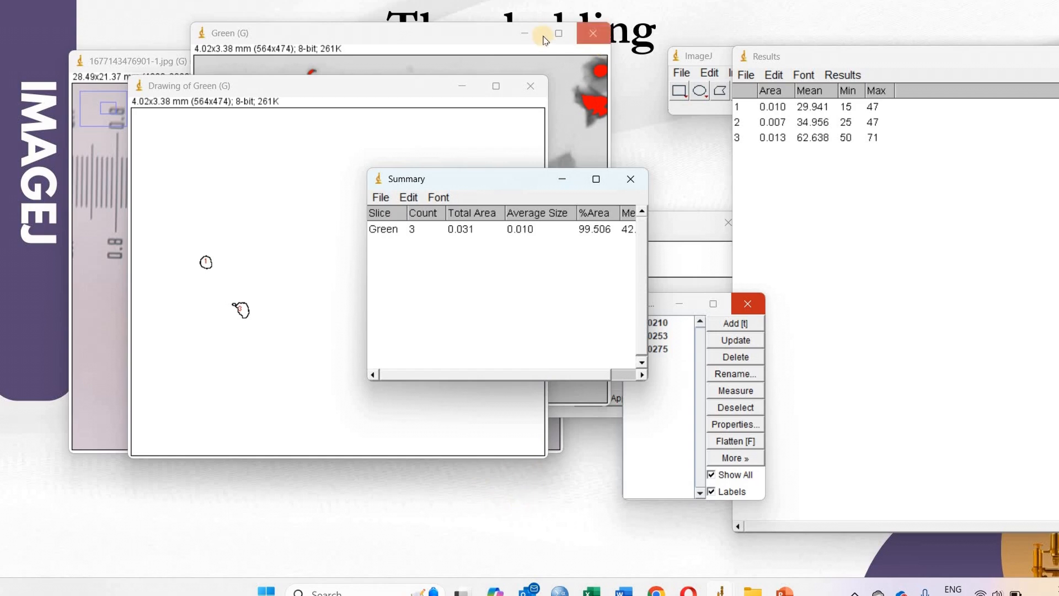
left_click(667, 163)
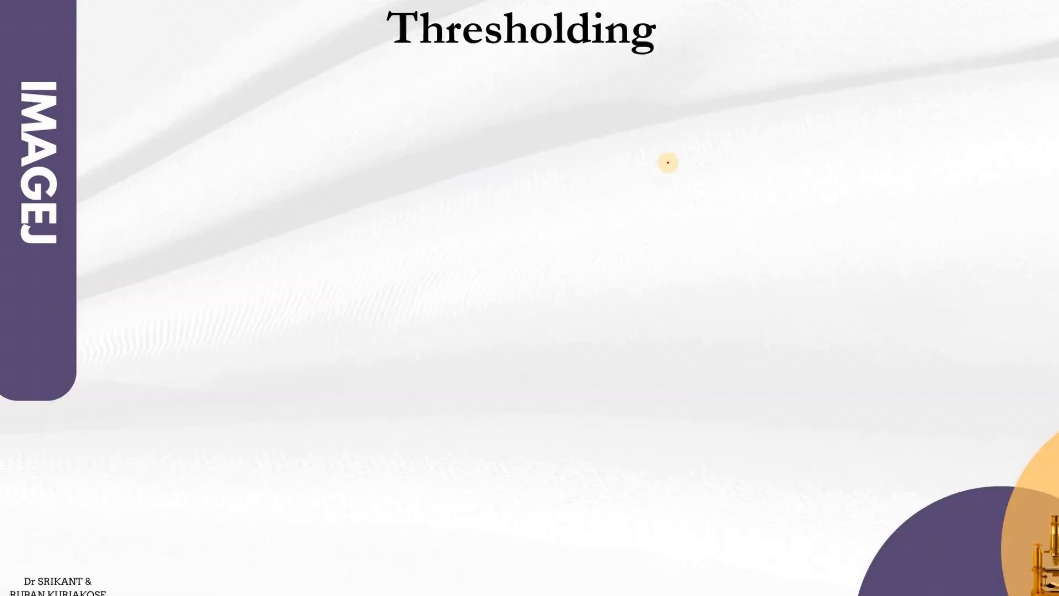
left_click(671, 166)
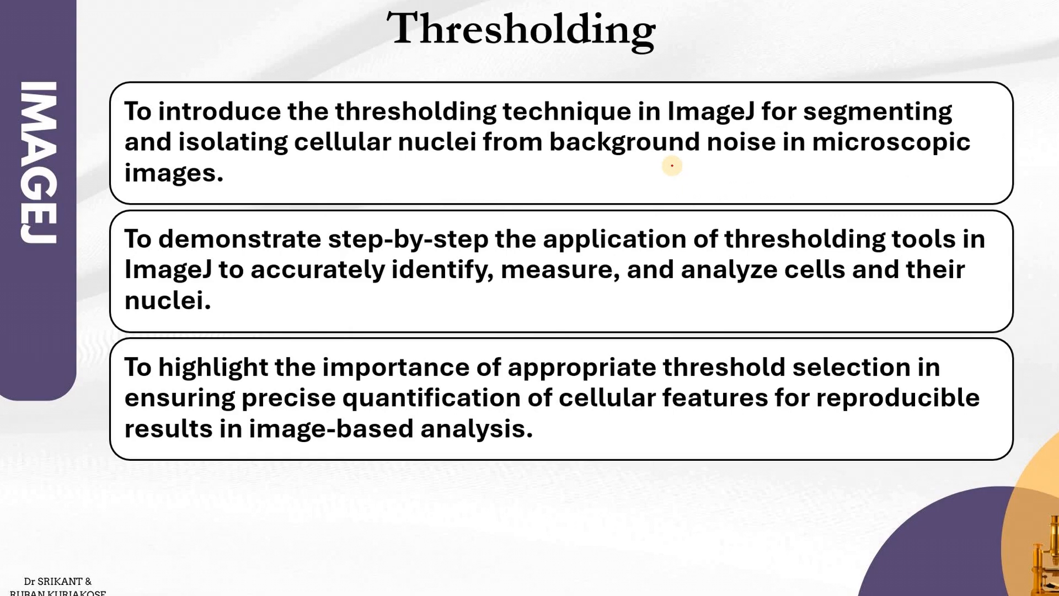